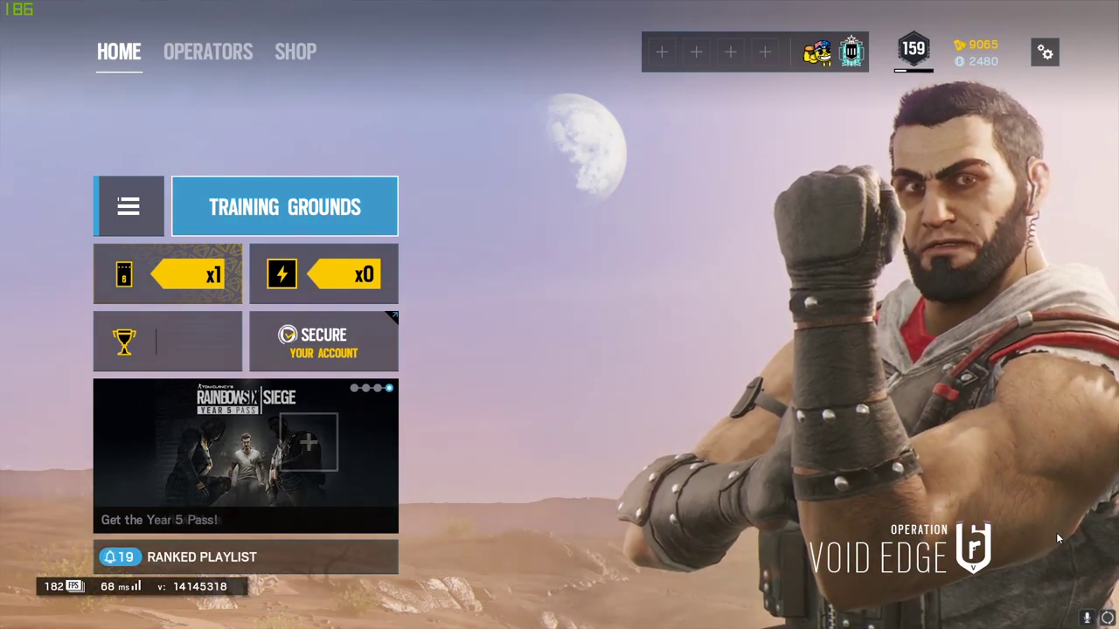
Open the game options and try Squad Privacy on Open to Friends before returning it to Invite Only.
key(Escape)
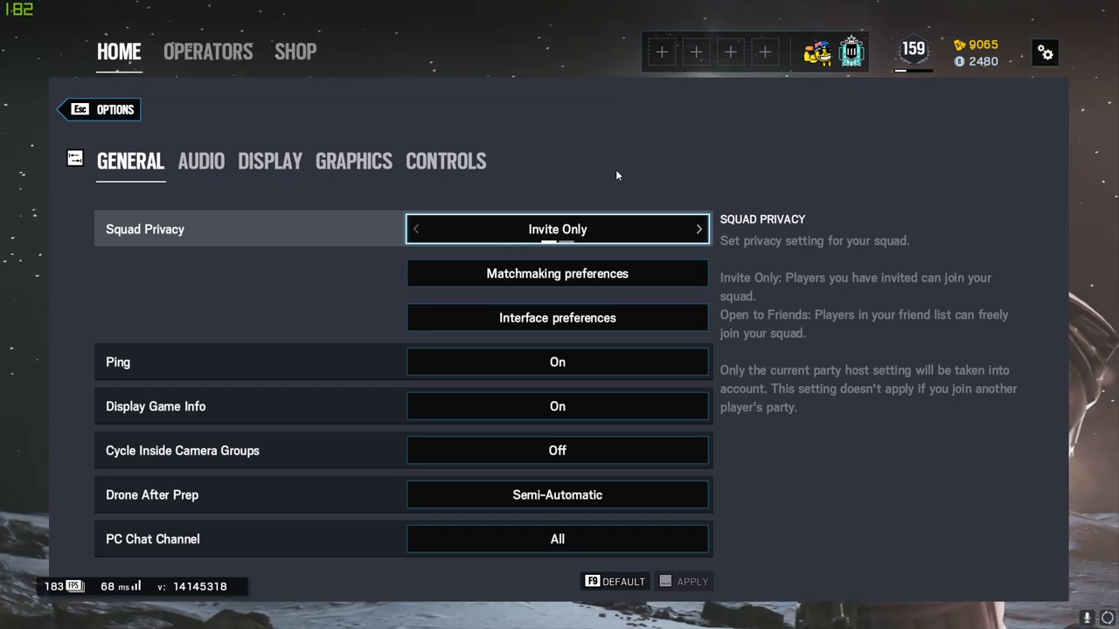
click(701, 230)
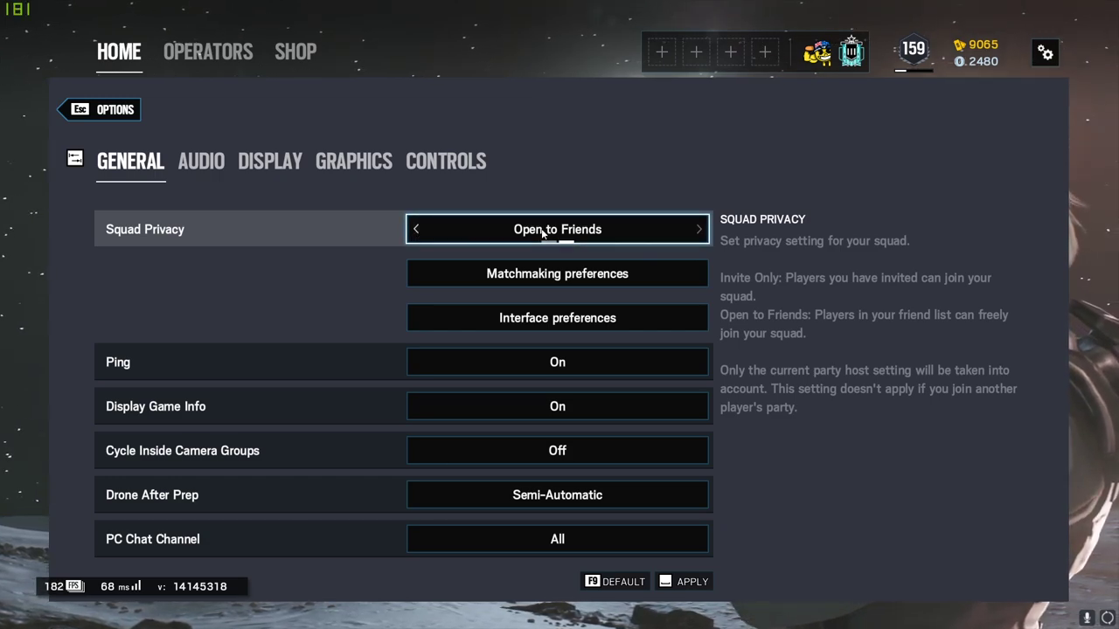
click(417, 229)
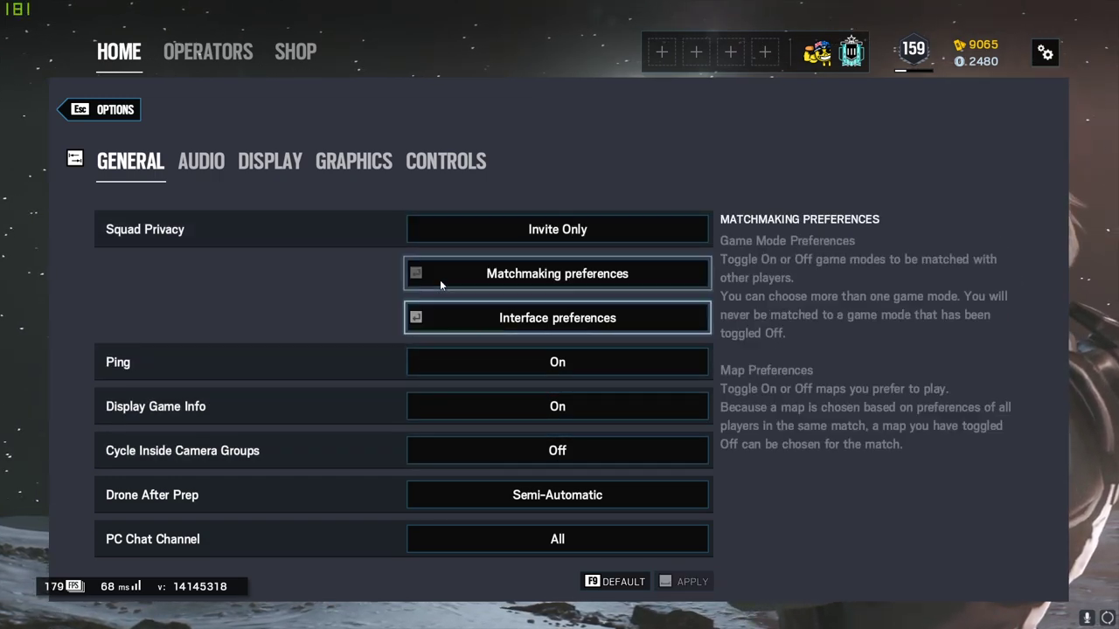
Open the matchmaking preferences and switch Protect Hostage off and back on for Training Grounds.
click(486, 275)
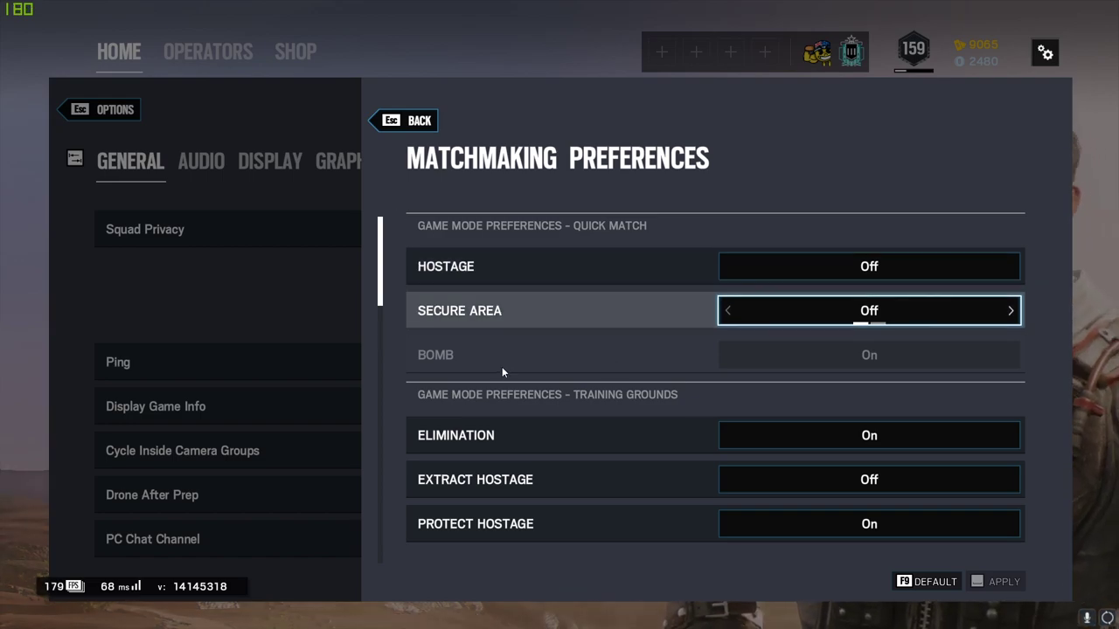
scroll(444, 377, down, 2)
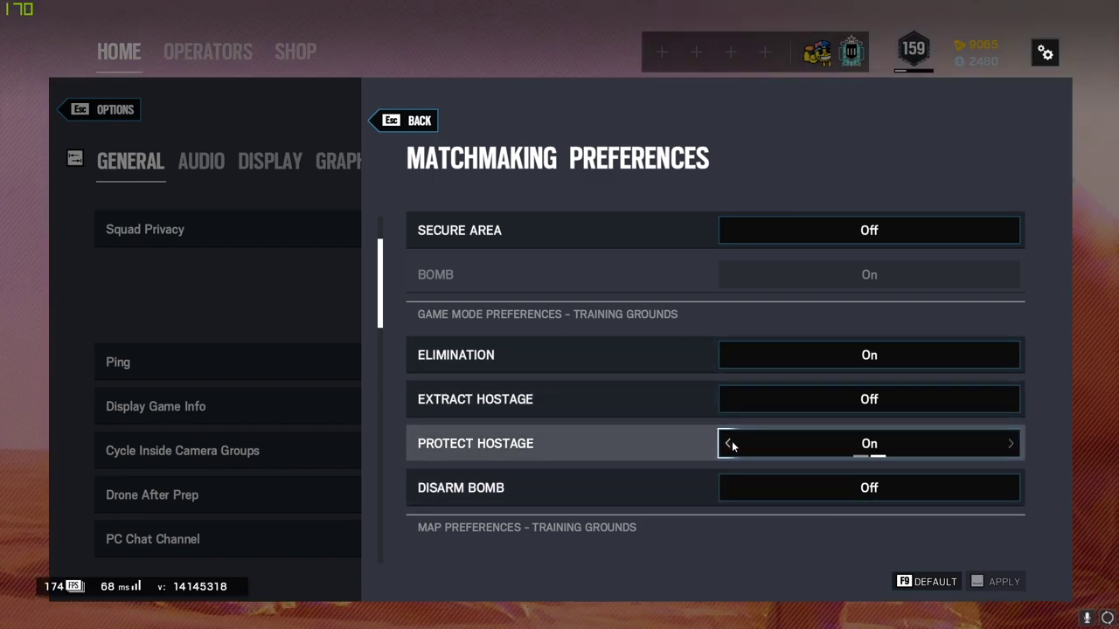
click(727, 443)
click(1011, 444)
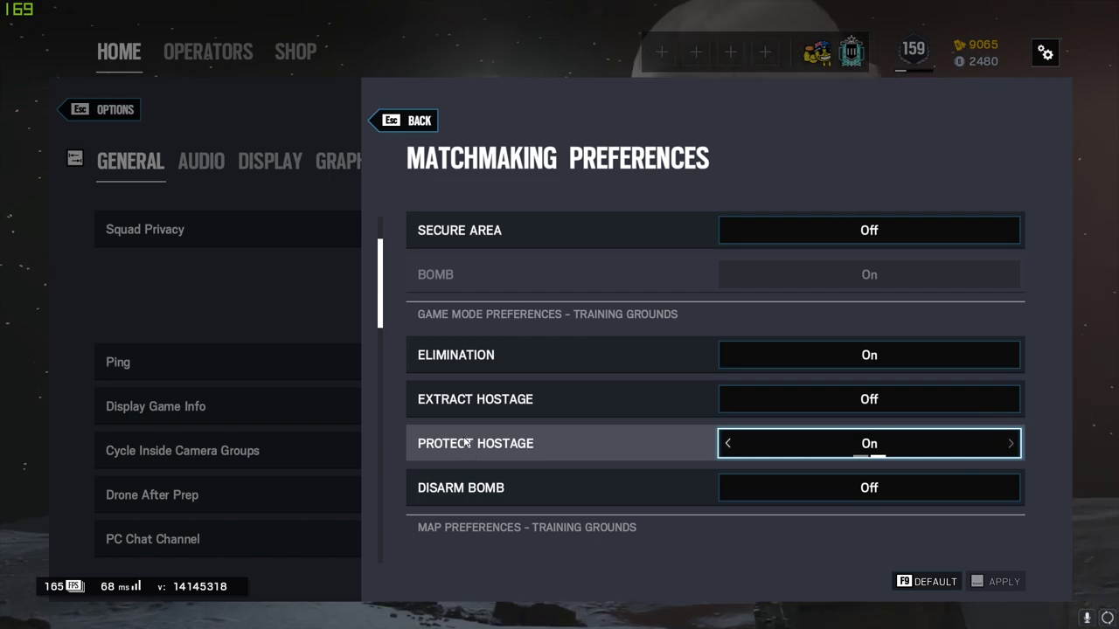
Look through the Training Grounds map preferences, from House to Tower, and leave the matchmaking preferences.
scroll(480, 450, down, 3)
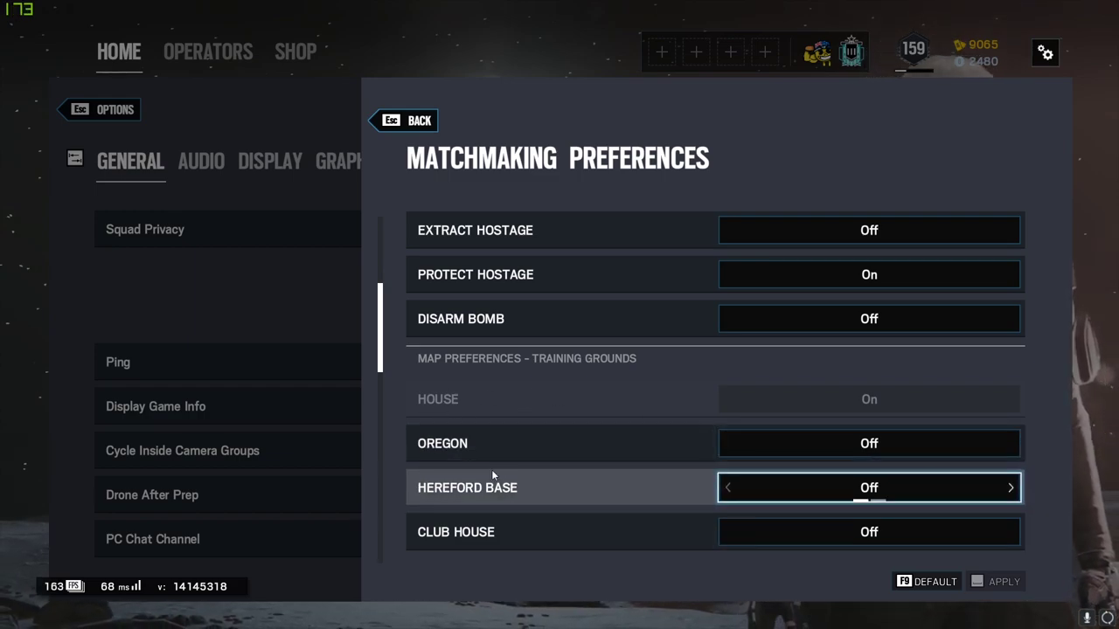
scroll(498, 411, down, 10)
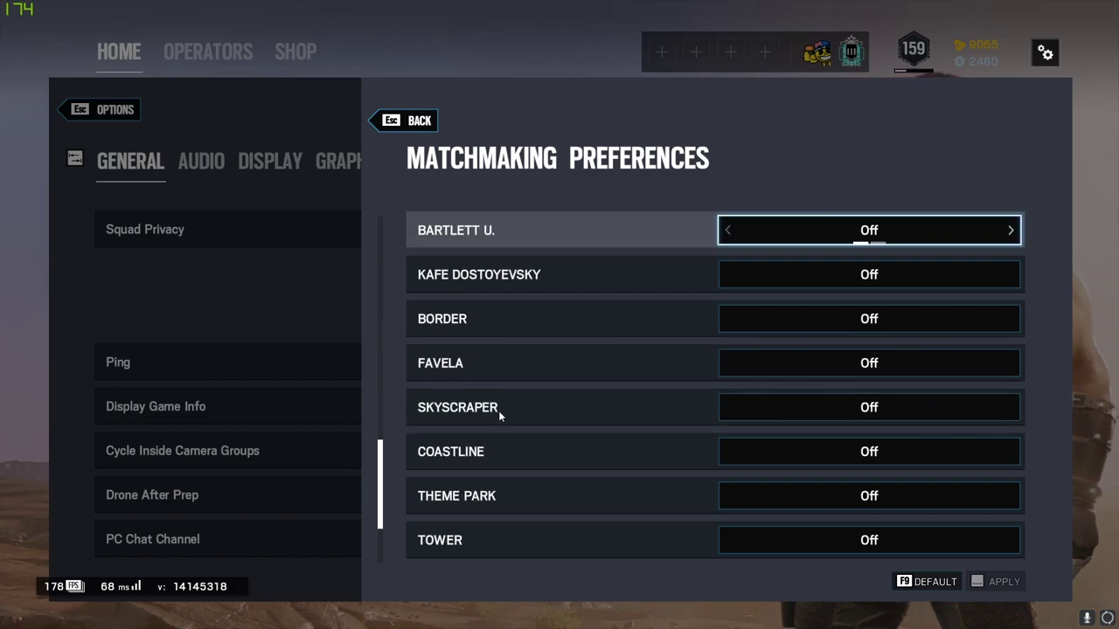
scroll(498, 411, up, 10)
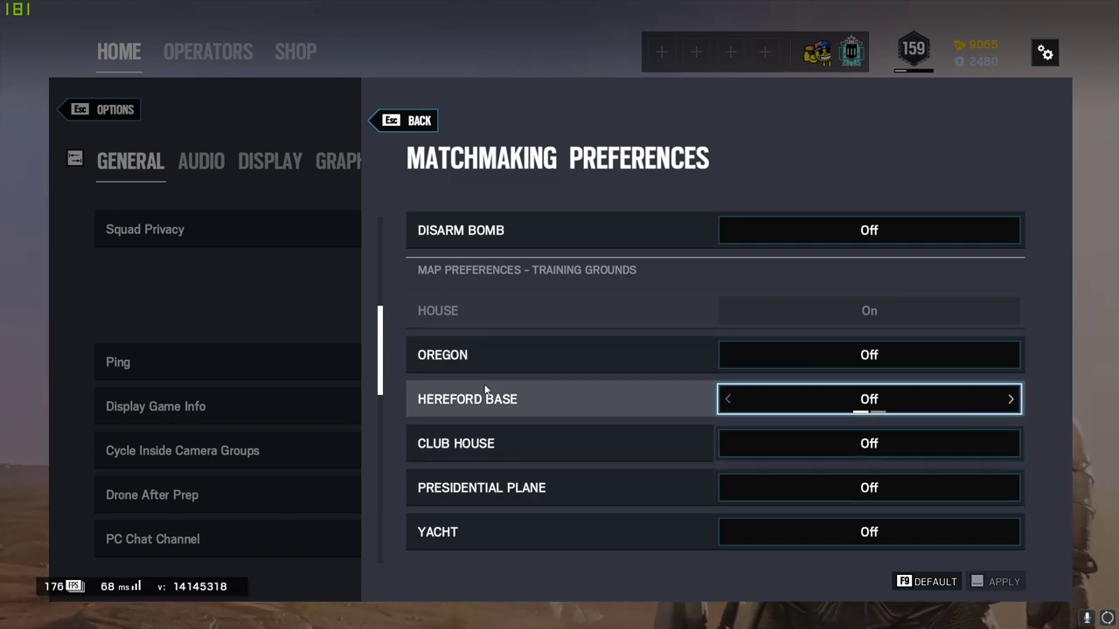
key(Down)
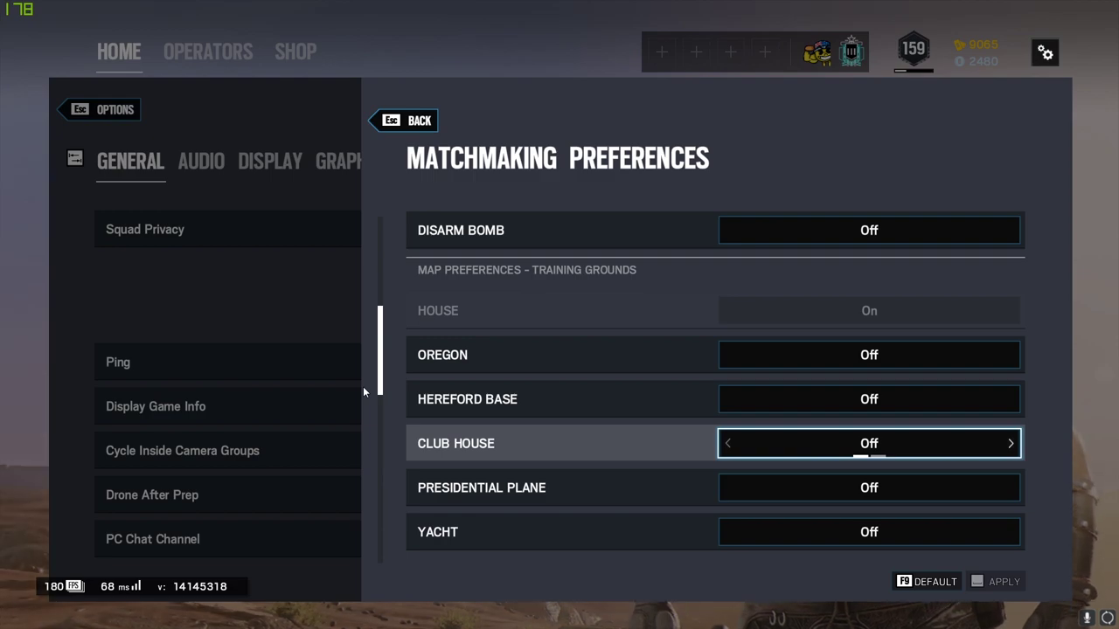
click(422, 121)
Examine which individual on-screen elements are switched on or off in the interface preferences.
click(554, 318)
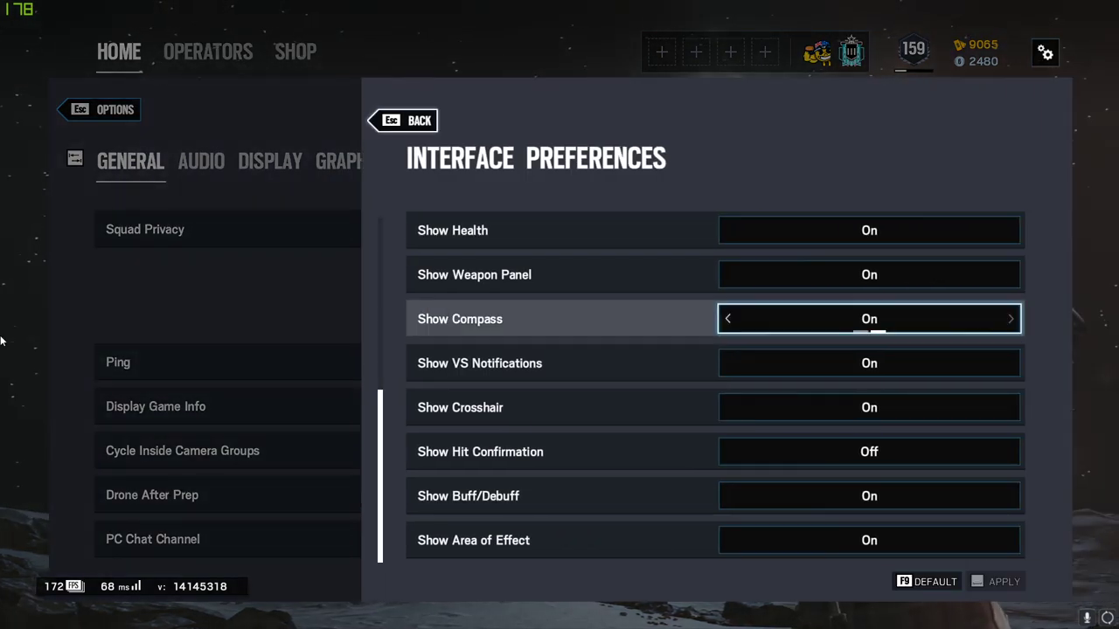
scroll(646, 381, up, 5)
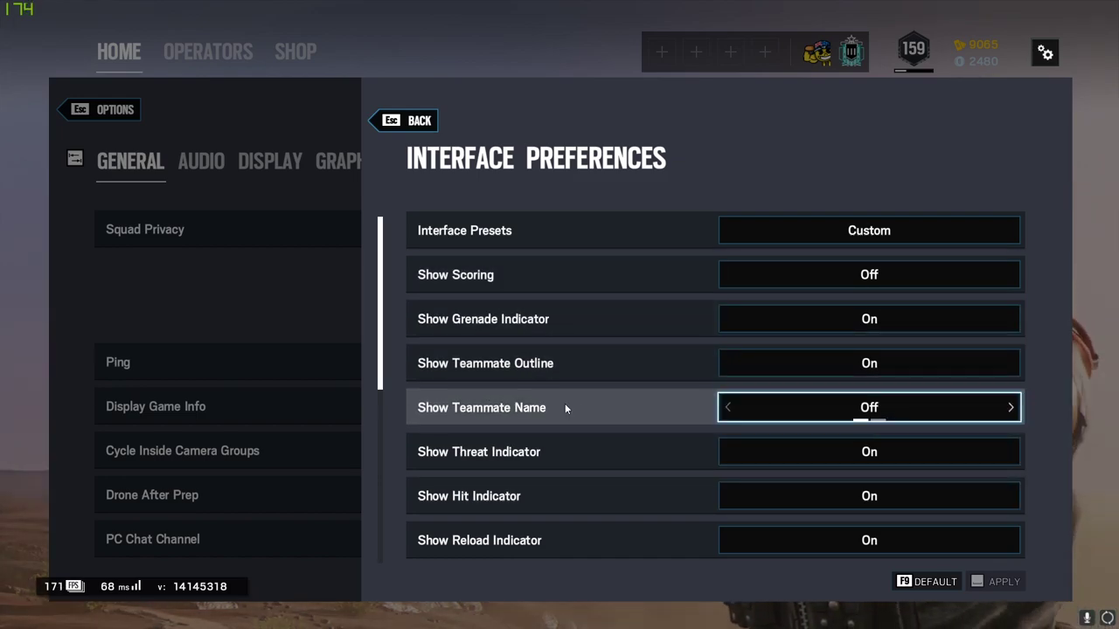
scroll(864, 424, down, 6)
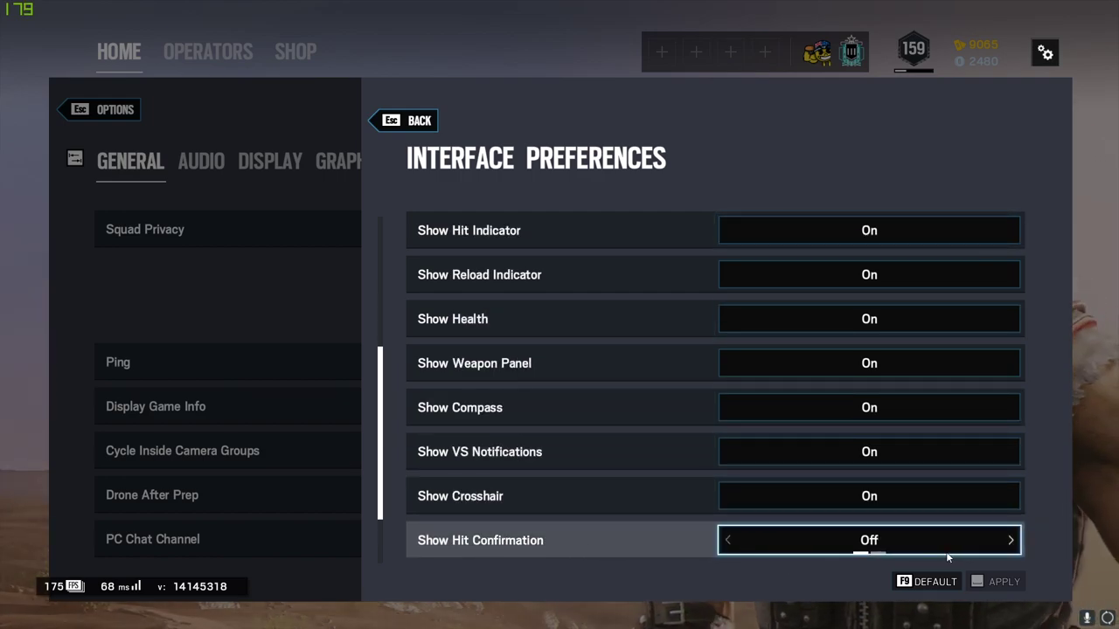
Try out the interface presets, including Normal, and leave the interface preferences without applying the changes.
scroll(764, 470, up, 6)
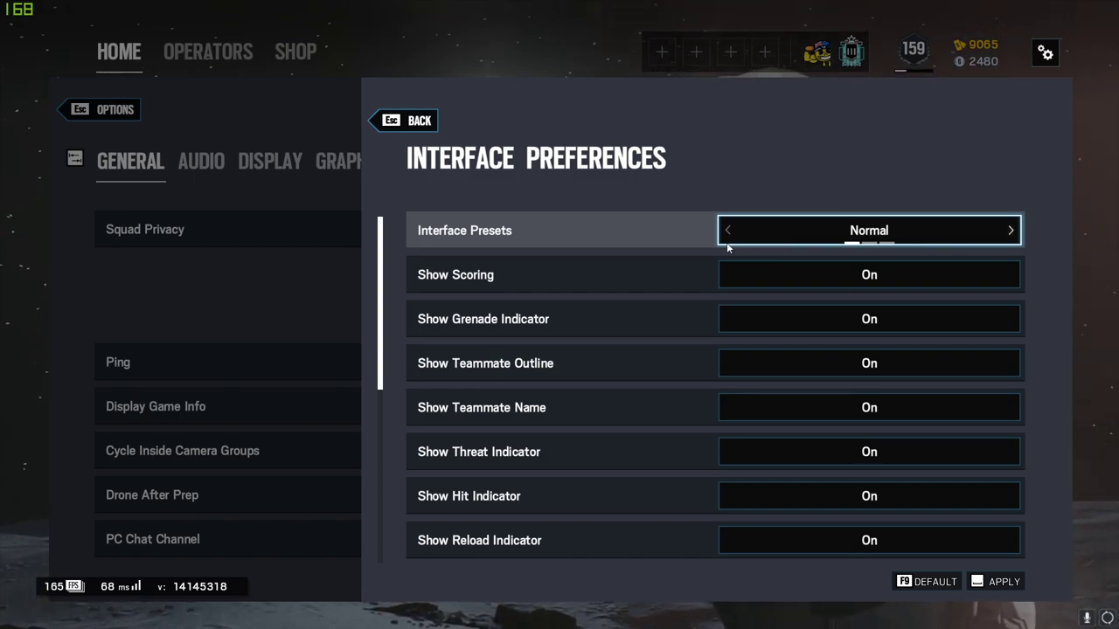
click(937, 244)
click(894, 245)
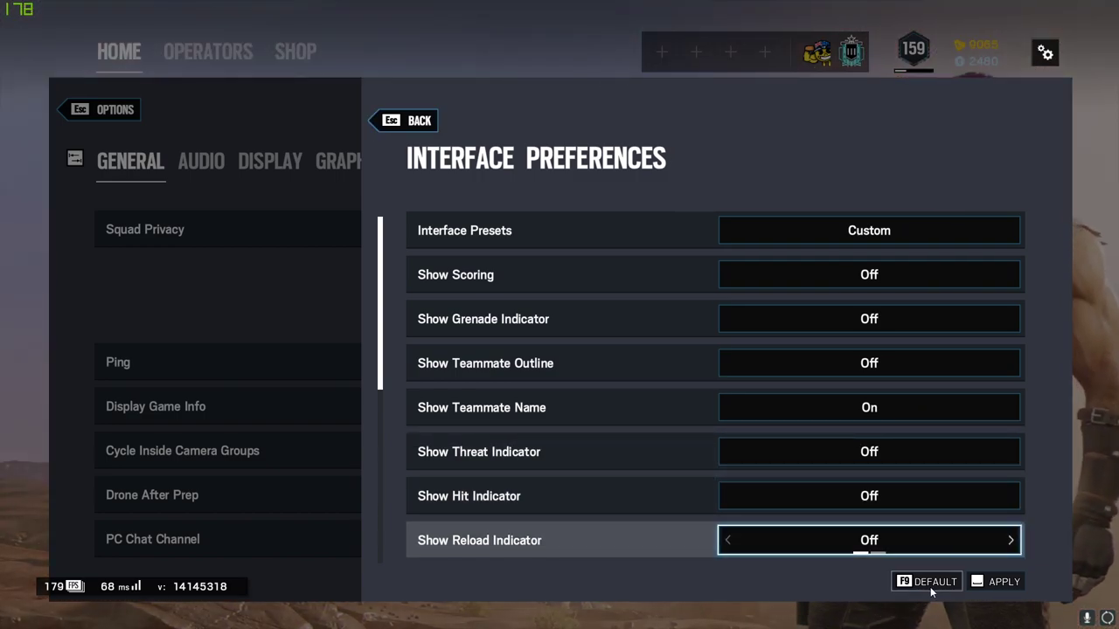
key(Escape)
click(549, 584)
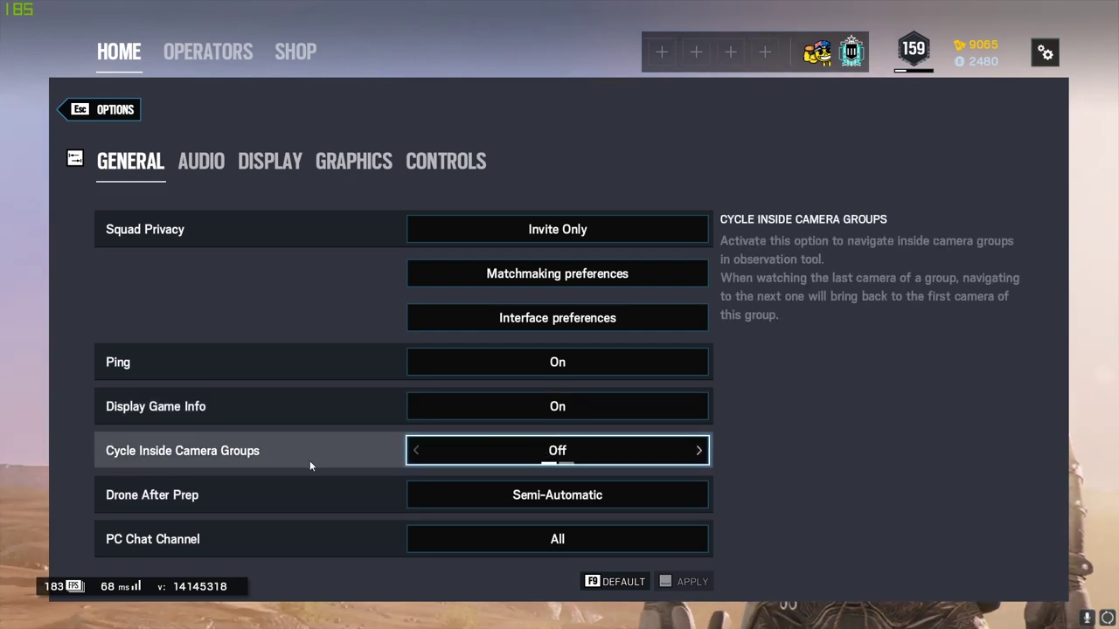
Try Cycle Inside Camera Groups on On and PC Chat Channel on Disabled, restoring them to Off and All.
click(698, 450)
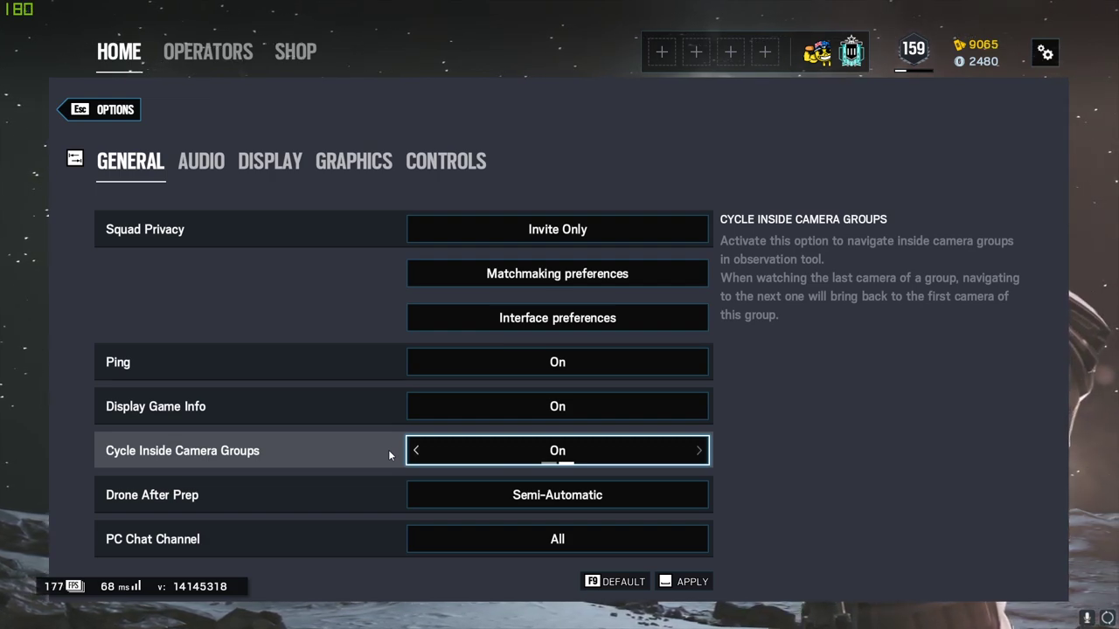
click(419, 451)
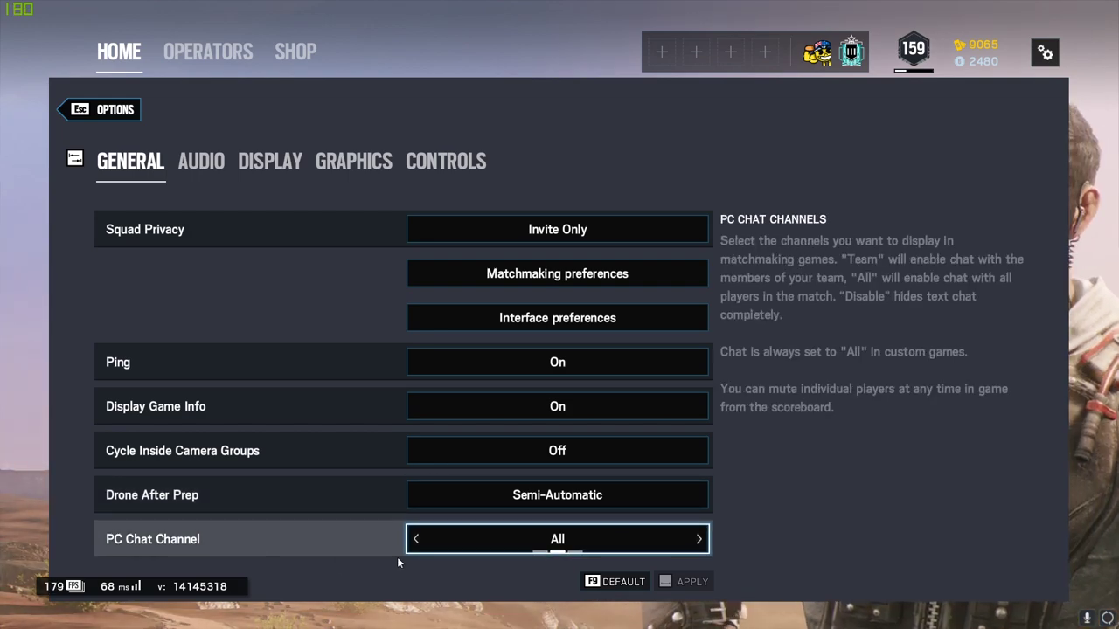
click(416, 540)
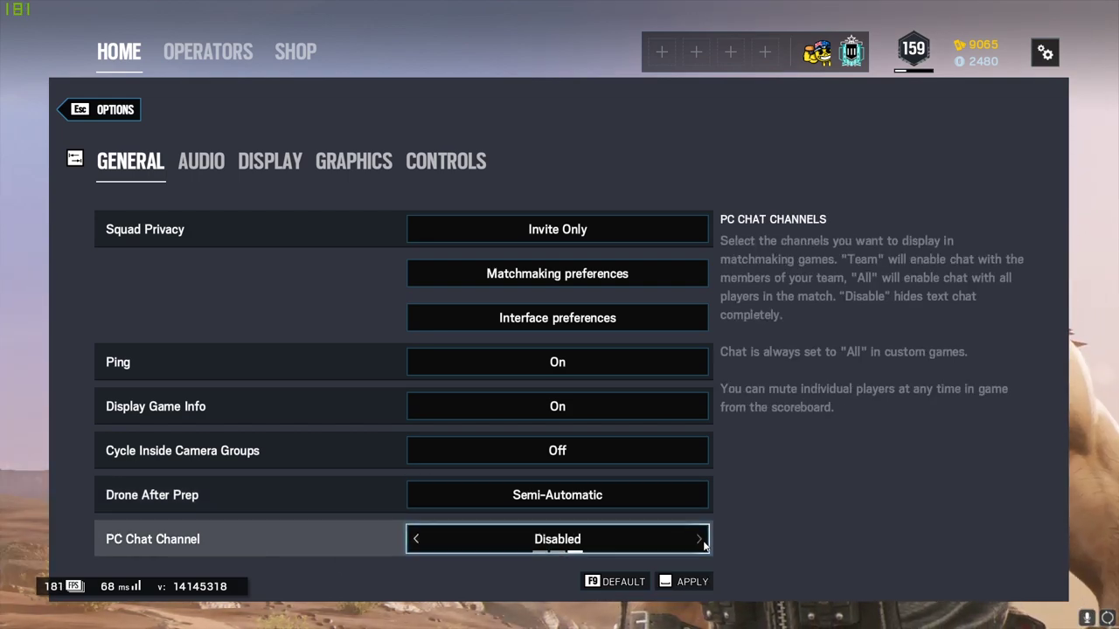
click(416, 541)
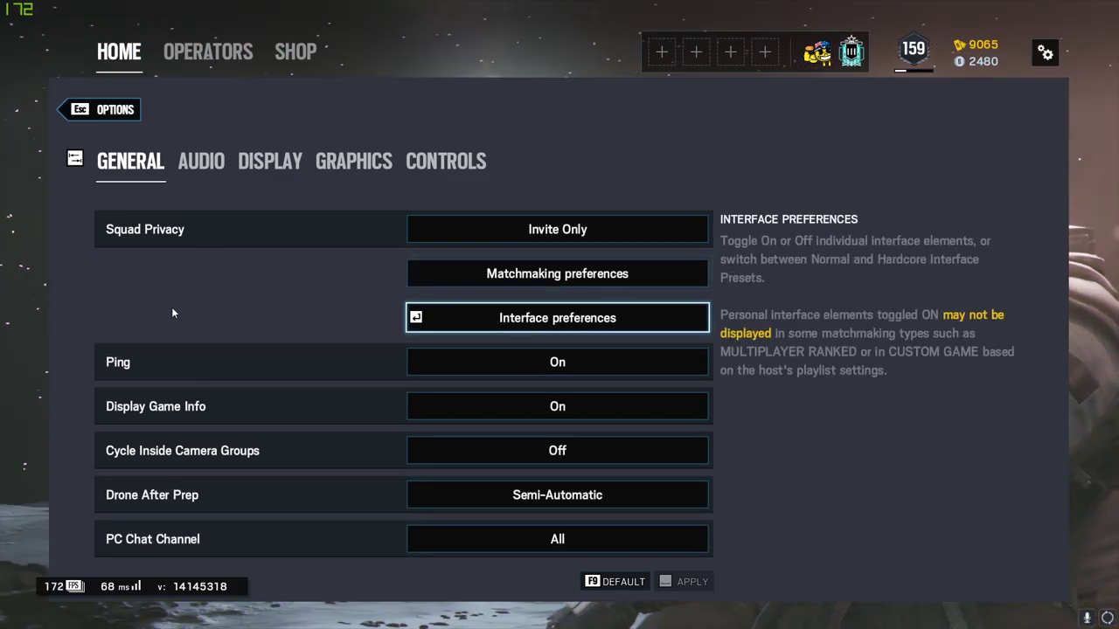
Review the audio settings, from the language and volume options to the voice chat recording options.
click(201, 161)
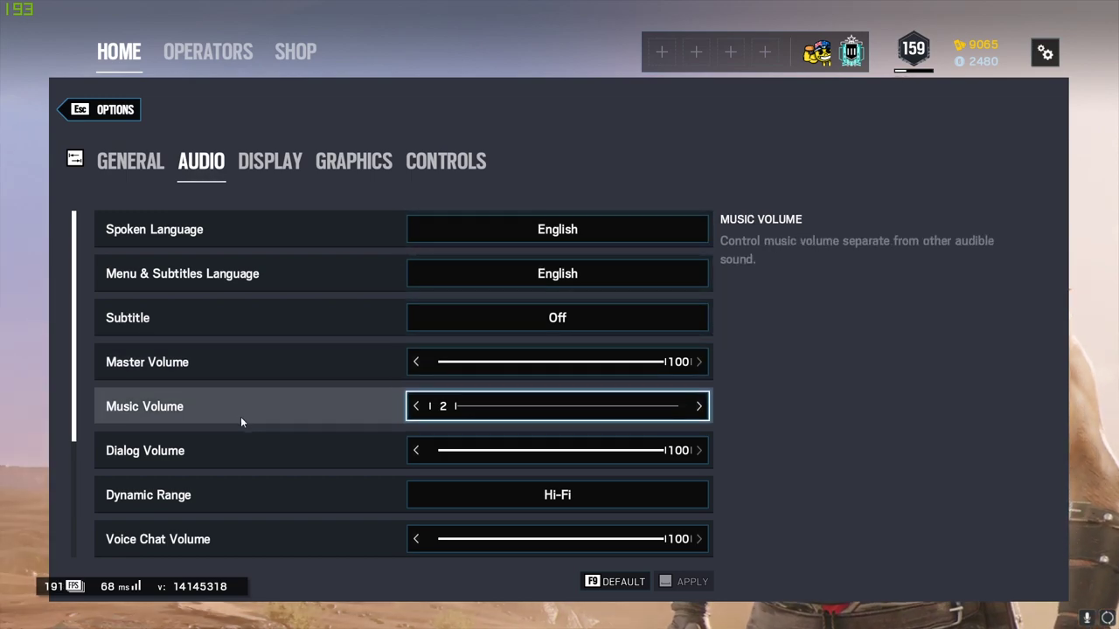
scroll(240, 416, down, 2)
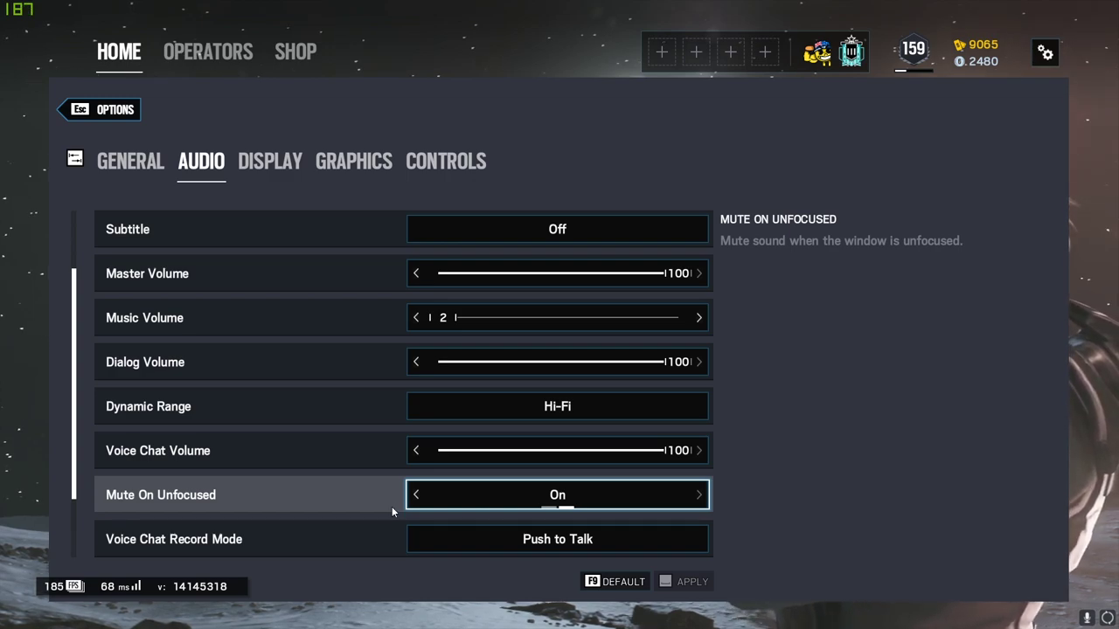
scroll(319, 498, down, 2)
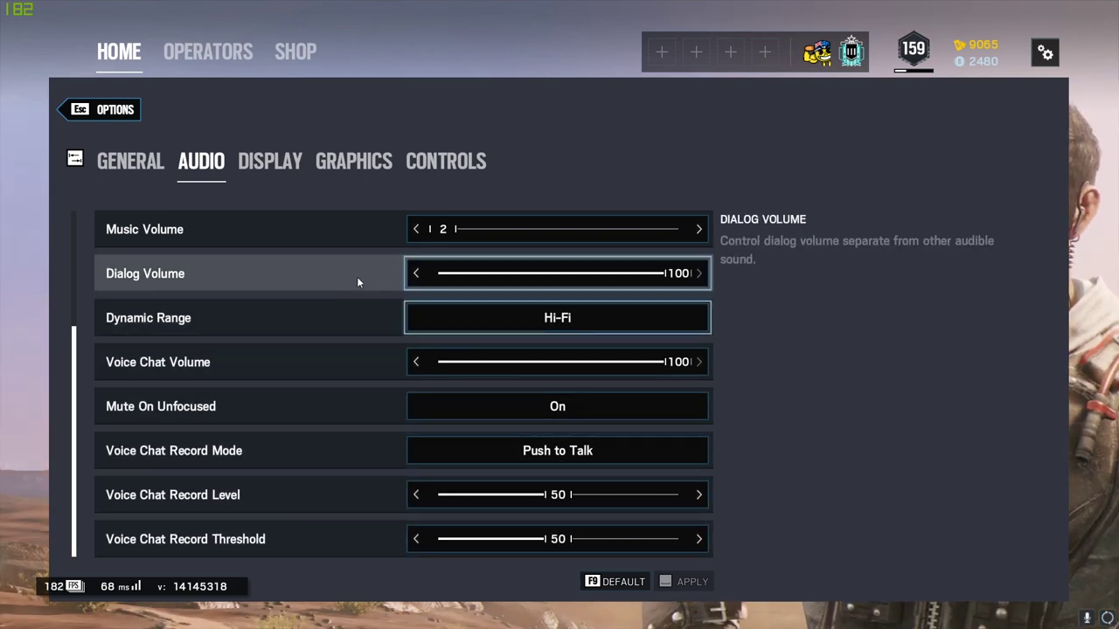
scroll(356, 276, up, 3)
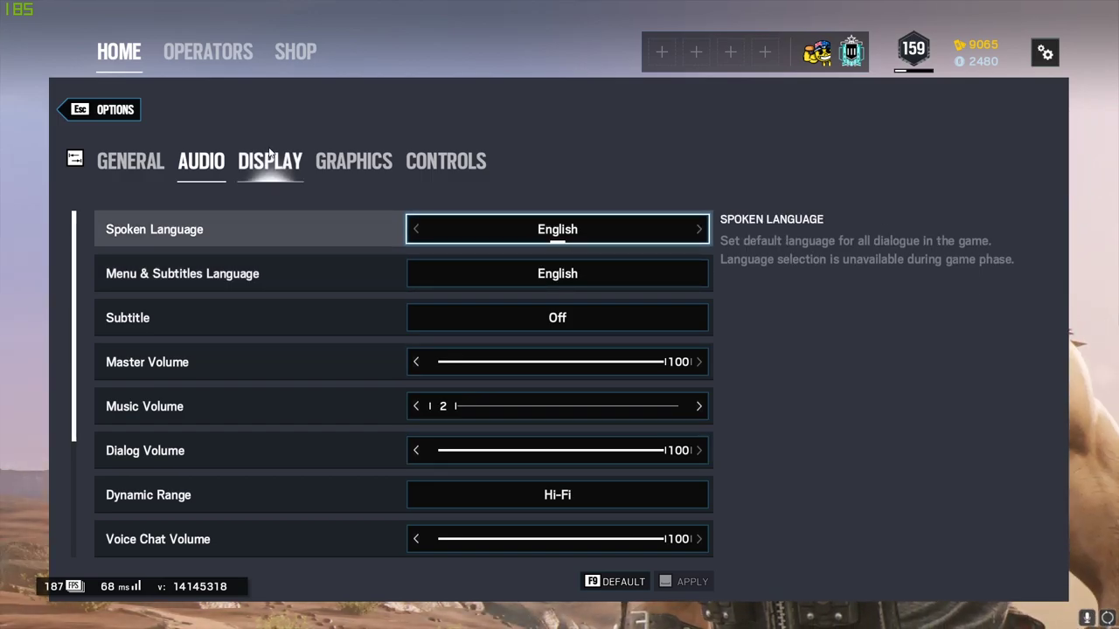
Try the Field of View at 60, 77 and 90 in the display settings and move it back down from the maximum.
click(270, 159)
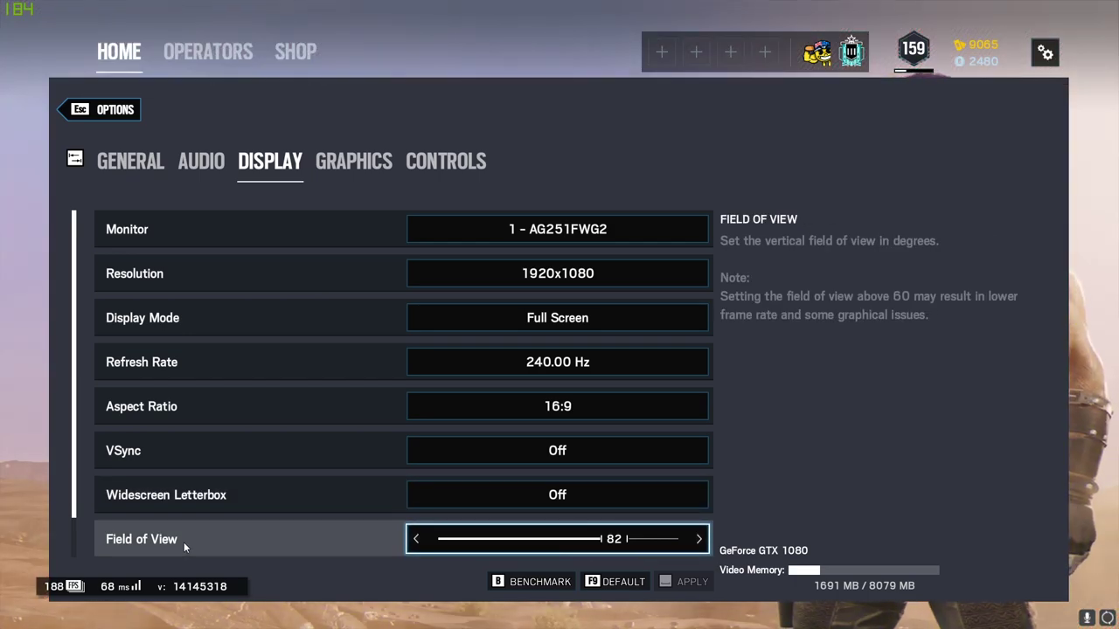
drag(603, 540, 367, 539)
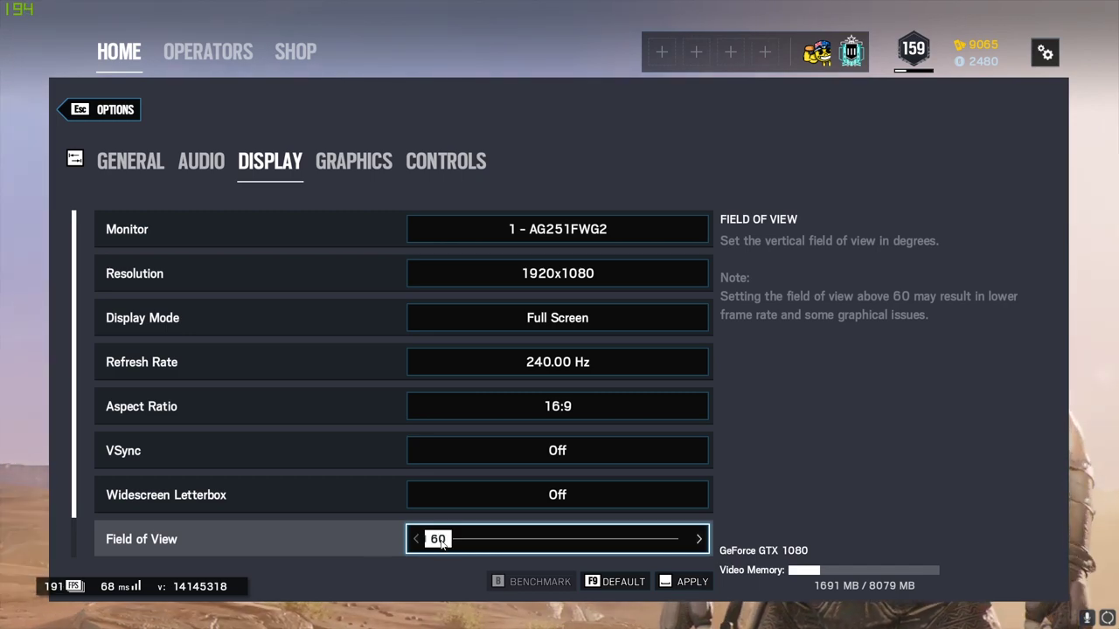
click(588, 541)
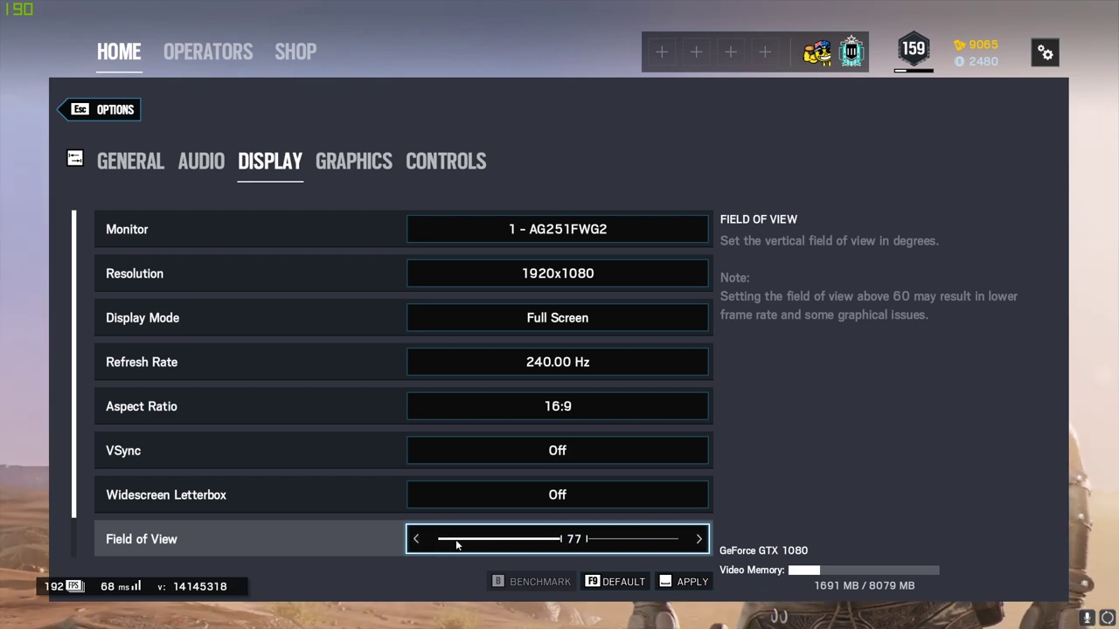
drag(580, 542, 681, 542)
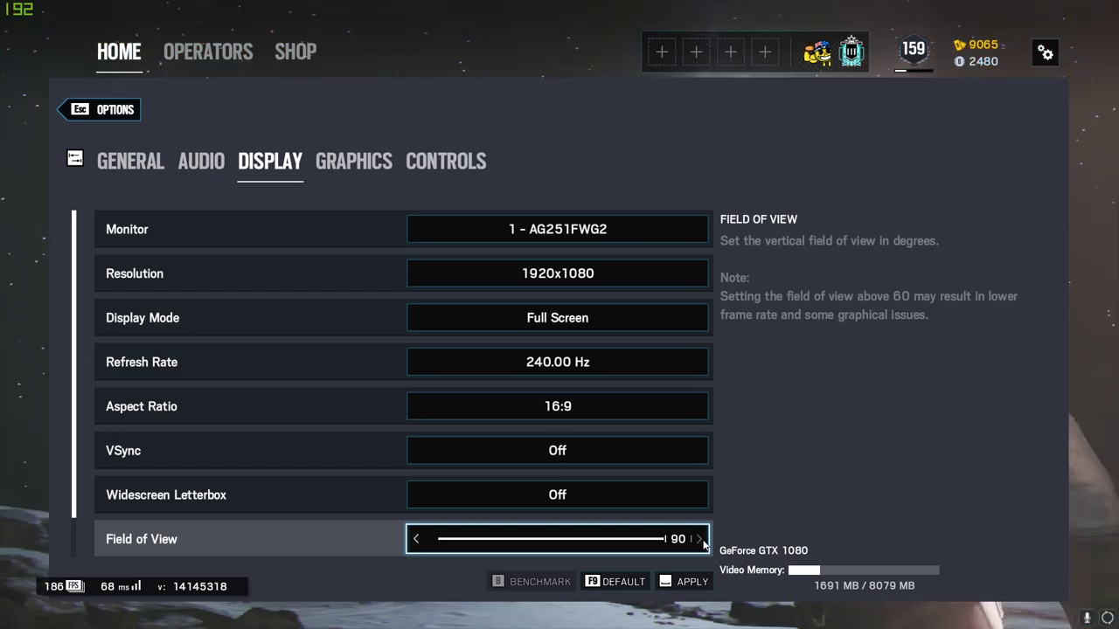
drag(599, 542, 627, 542)
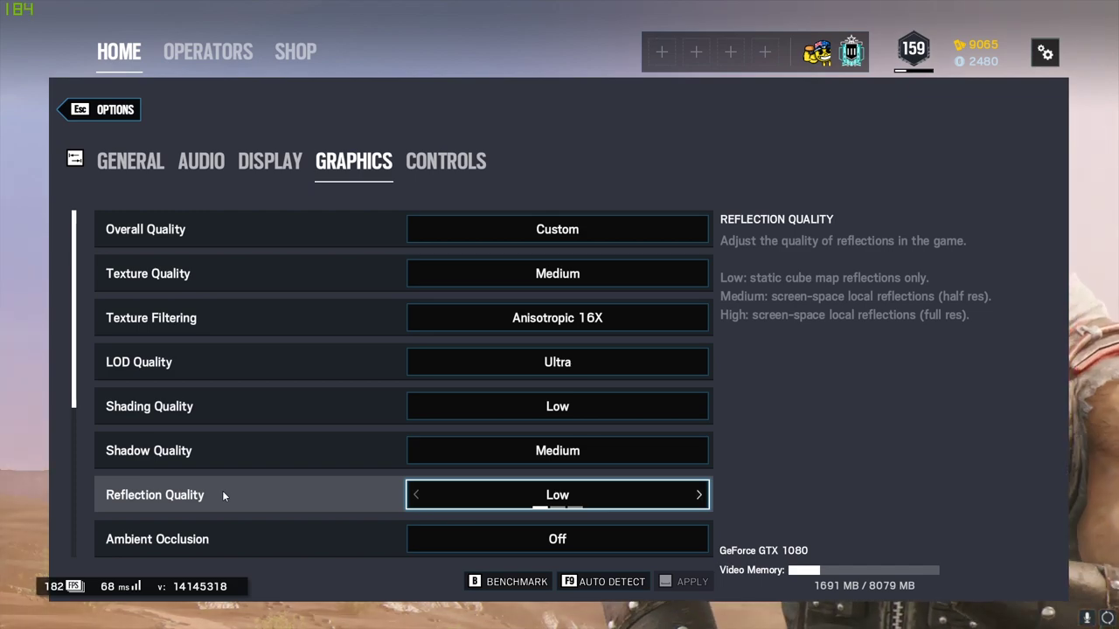
Review the graphics quality settings, from Reflection Quality and Lens Effects through Anti-Aliasing and render scaling.
scroll(226, 480, down, 2)
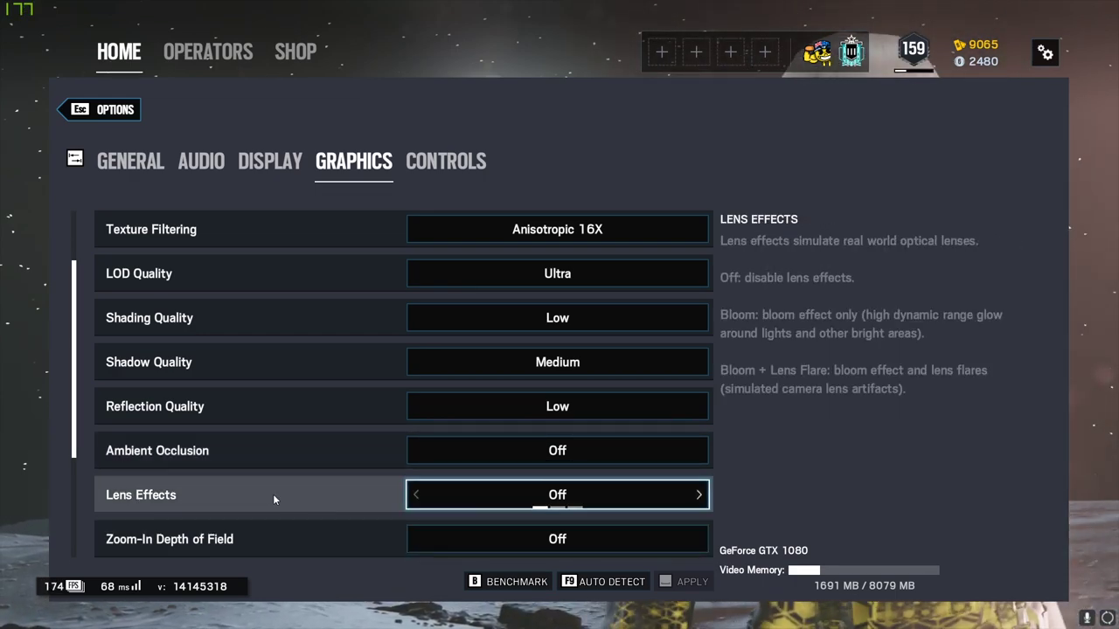
scroll(275, 494, down, 2)
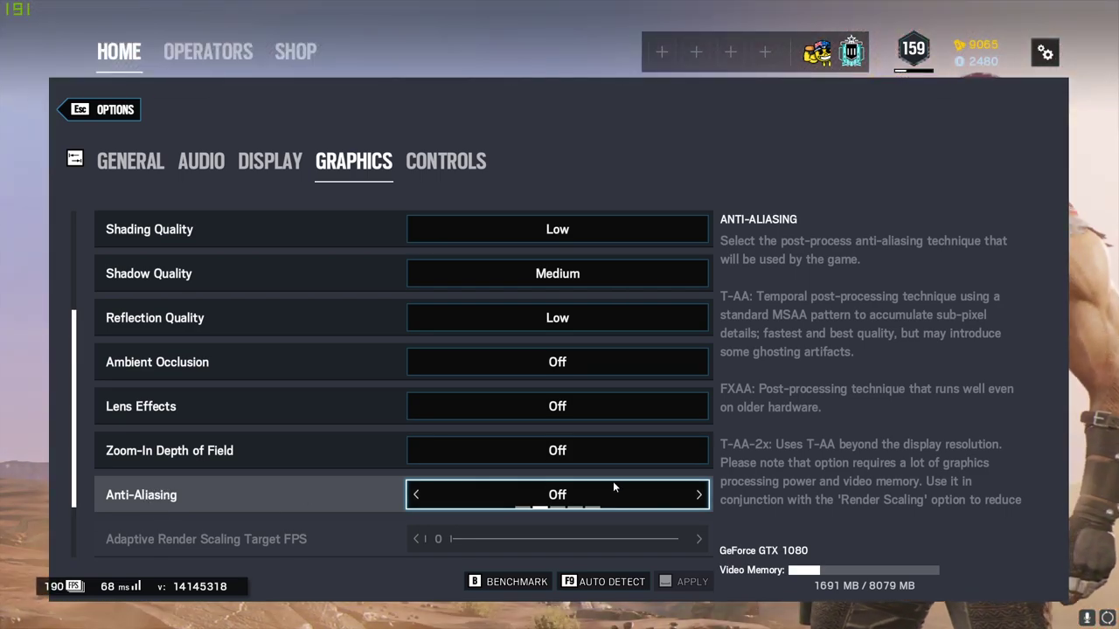
scroll(336, 487, down, 2)
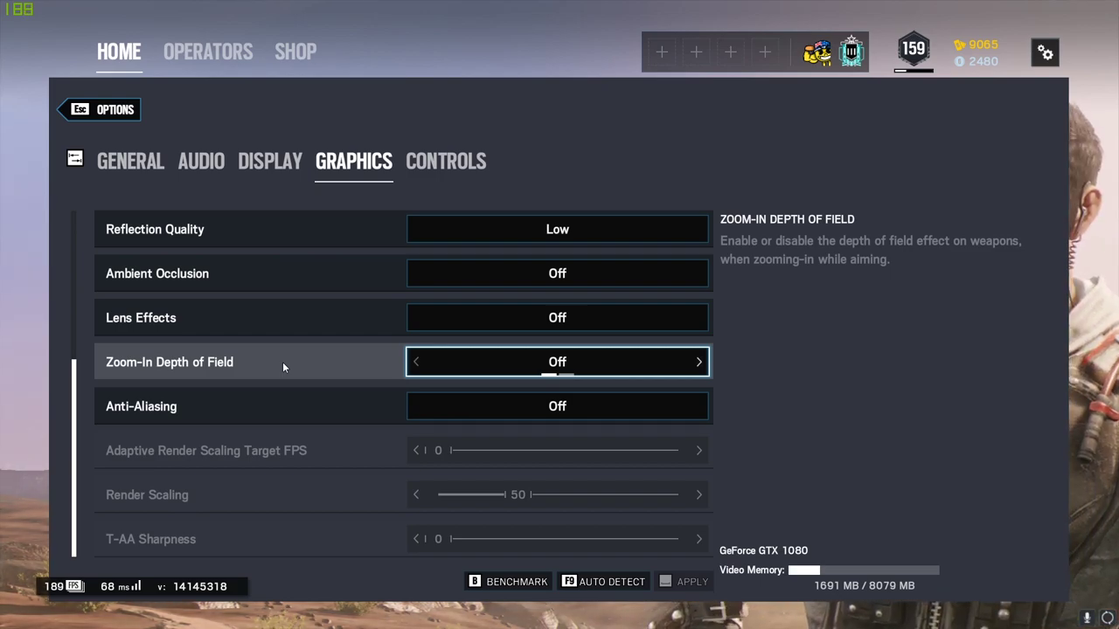
Try the Aim behaviour on Toggle in the keyboard and mouse control settings and restore it to Hold.
key(e)
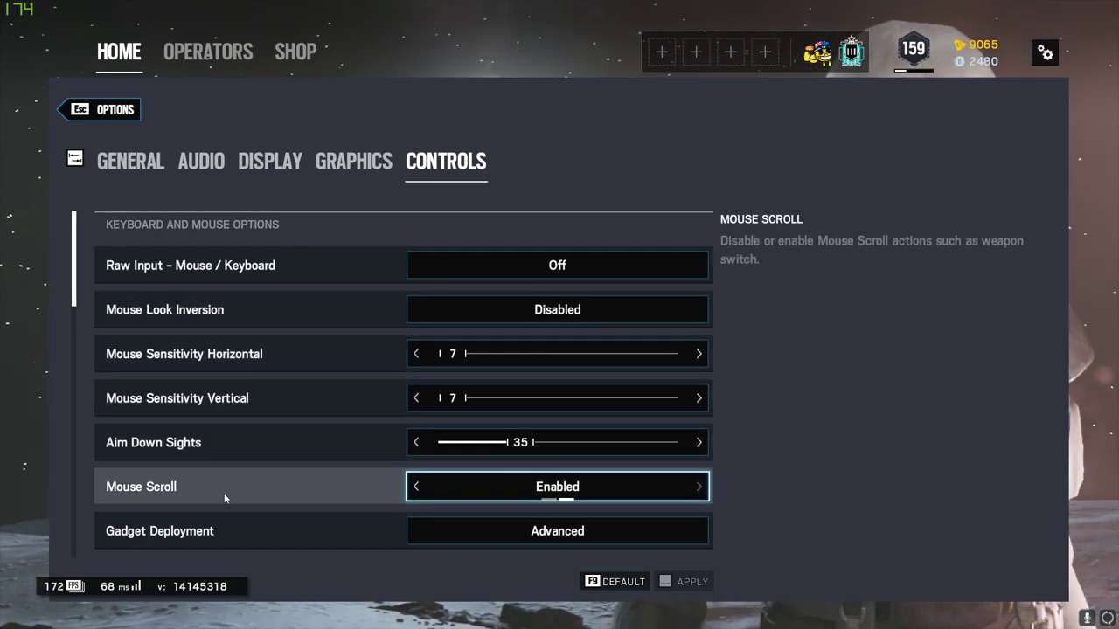
scroll(230, 489, down, 2)
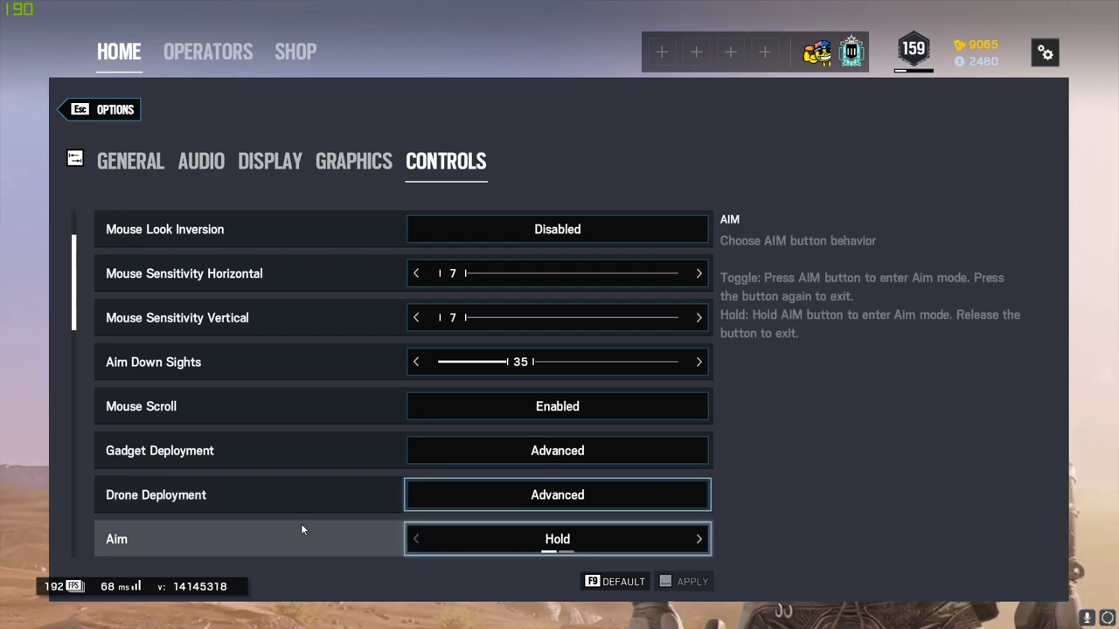
scroll(253, 505, down, 2)
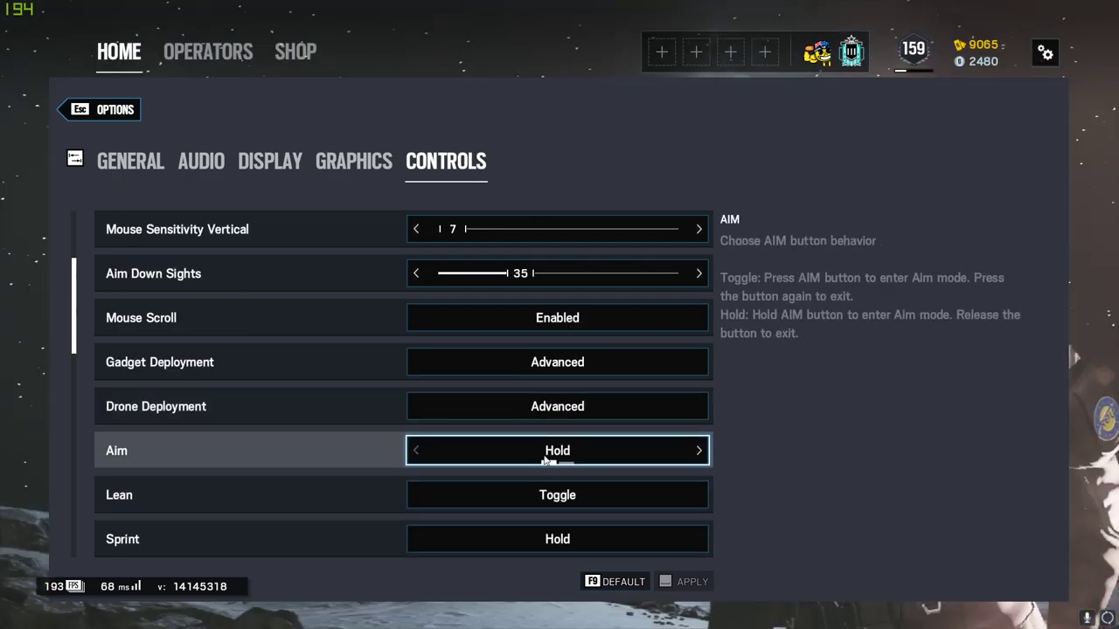
click(699, 451)
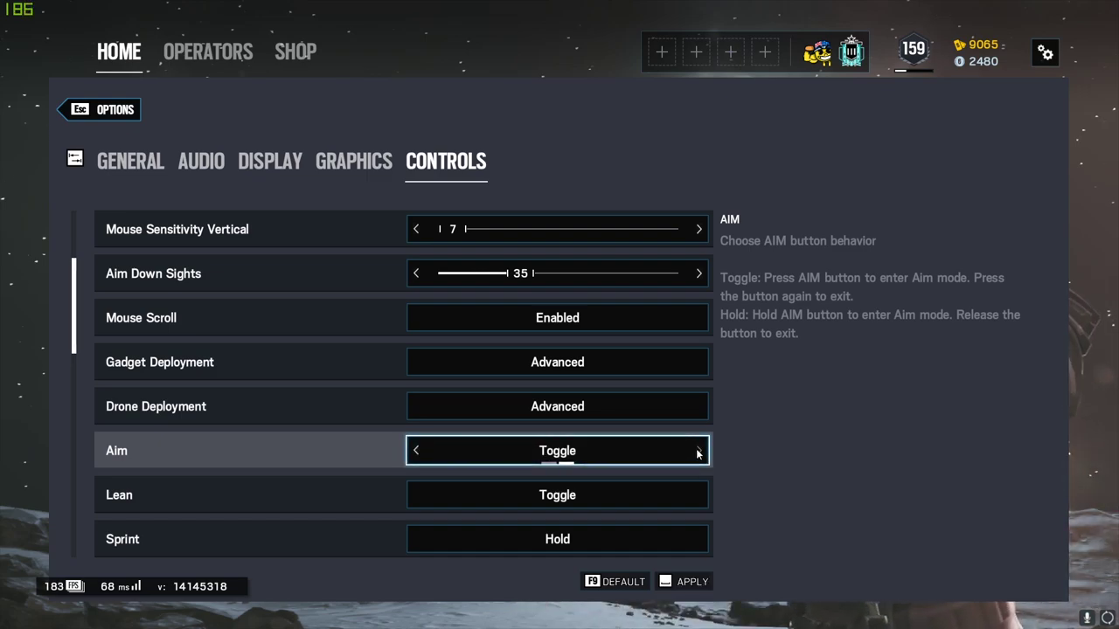
click(415, 451)
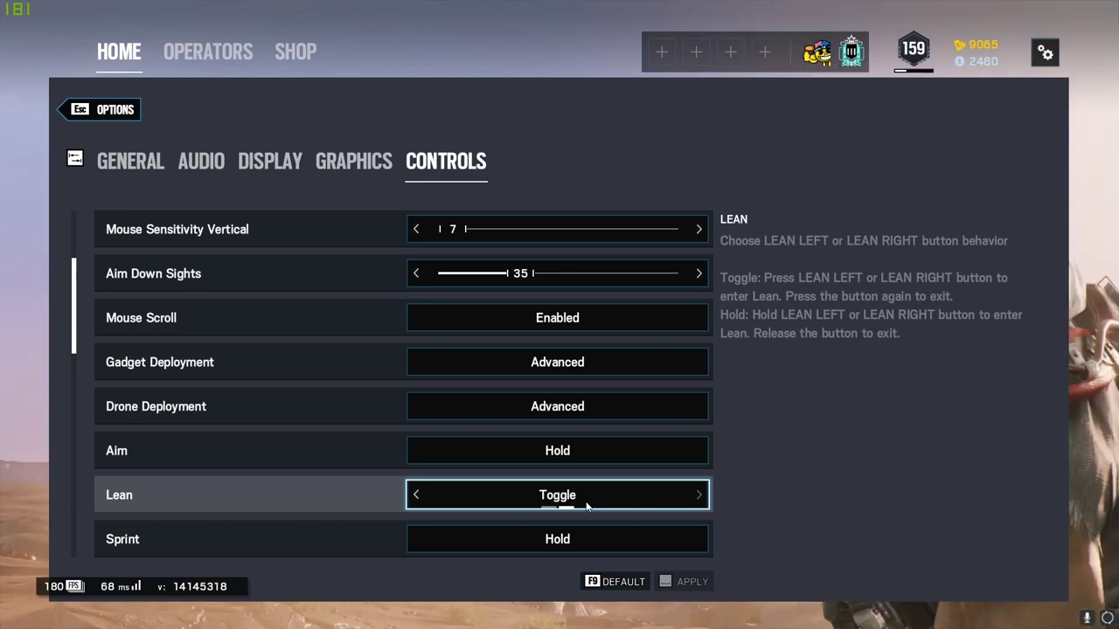
Try the Sprint behaviour on Toggle and restore it to Hold.
scroll(586, 505, down, 2)
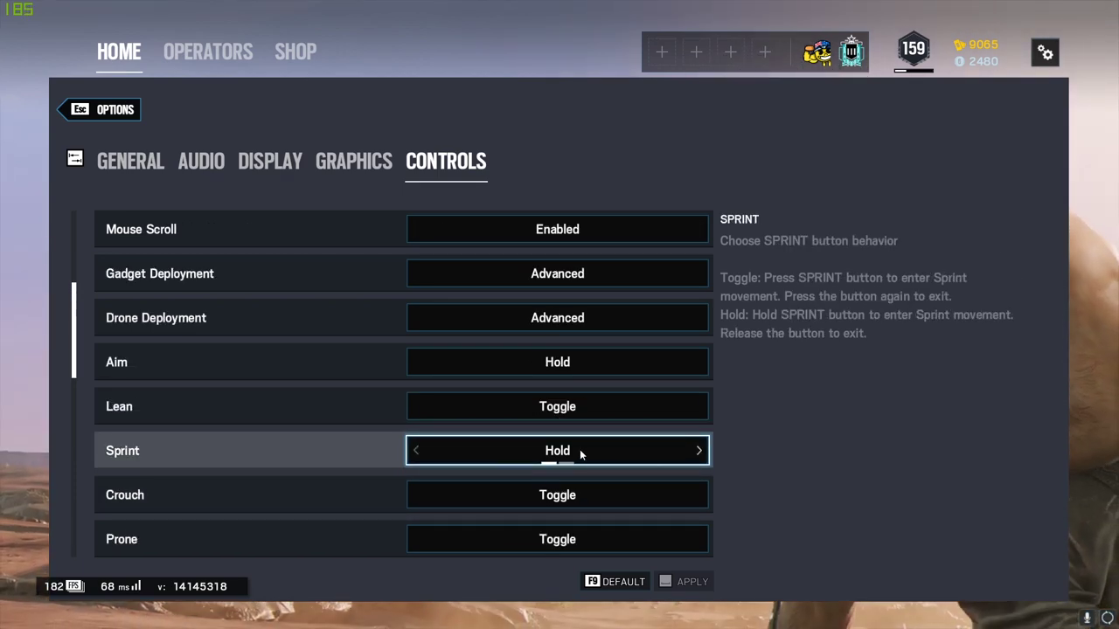
click(699, 451)
click(417, 450)
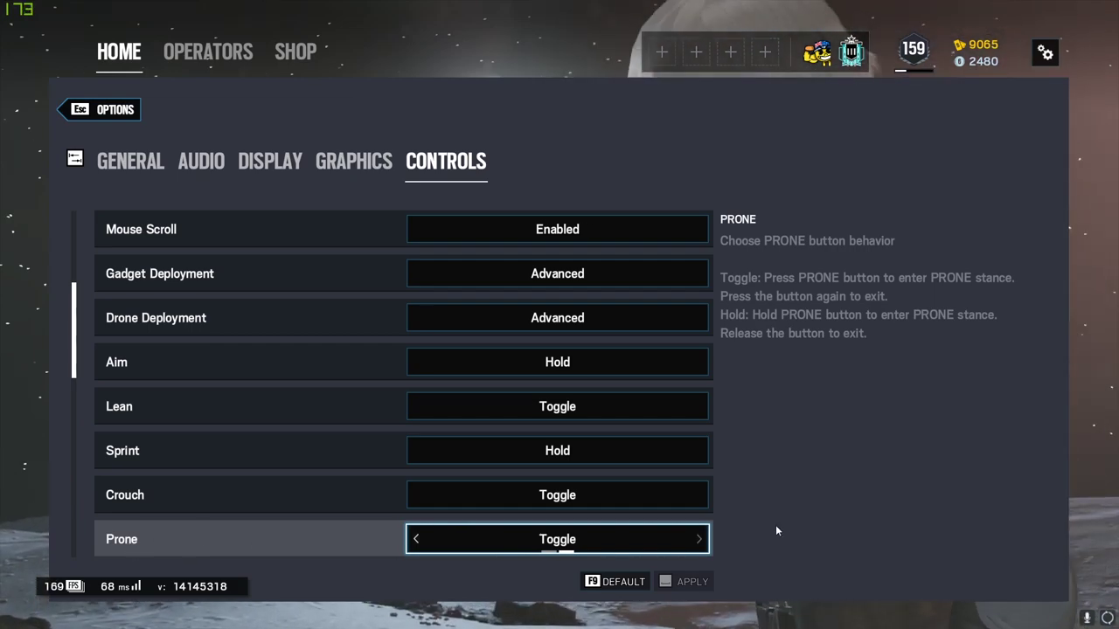
Open the Customize Controls list and review the general and character key bindings, from Scoreboard through Weapon Swap.
scroll(402, 533, down, 5)
scroll(203, 412, up, 4)
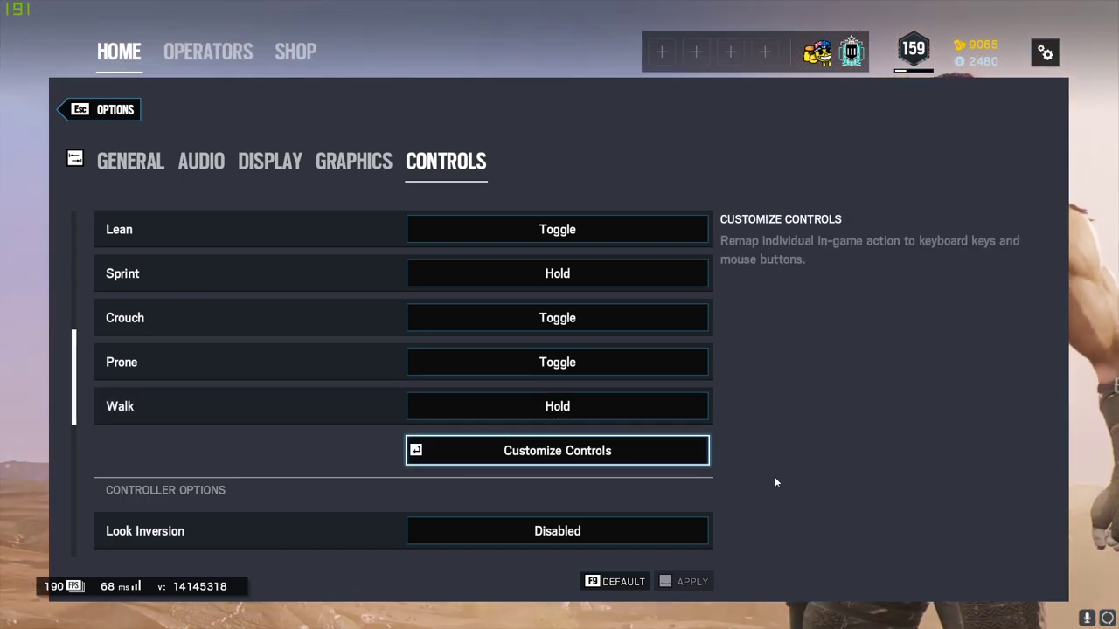
scroll(711, 445, down, 5)
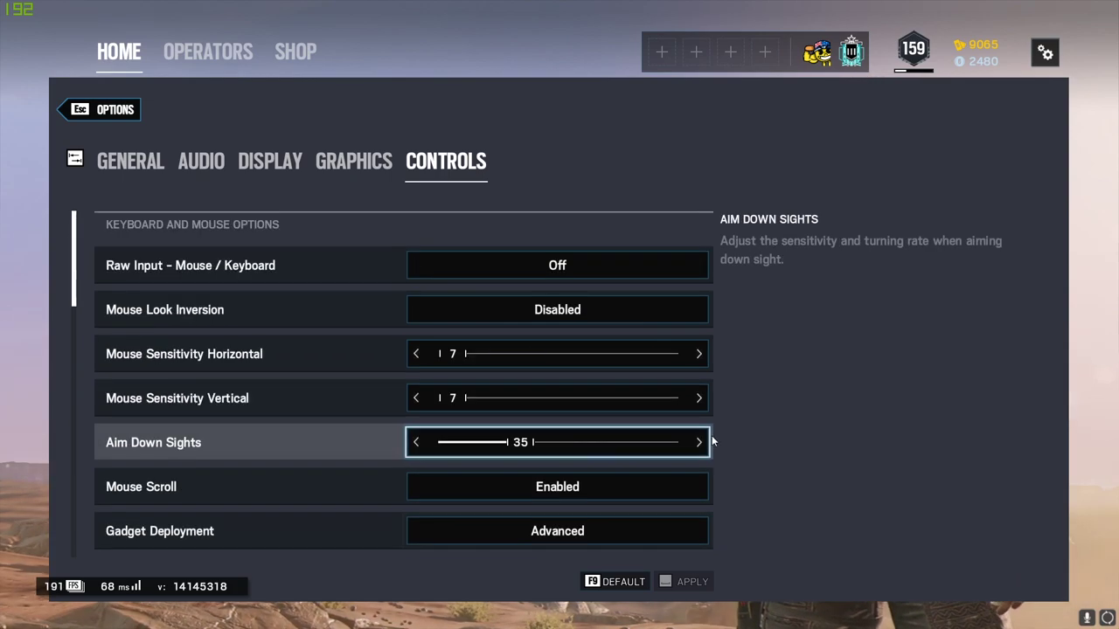
scroll(708, 430, up, 5)
click(629, 447)
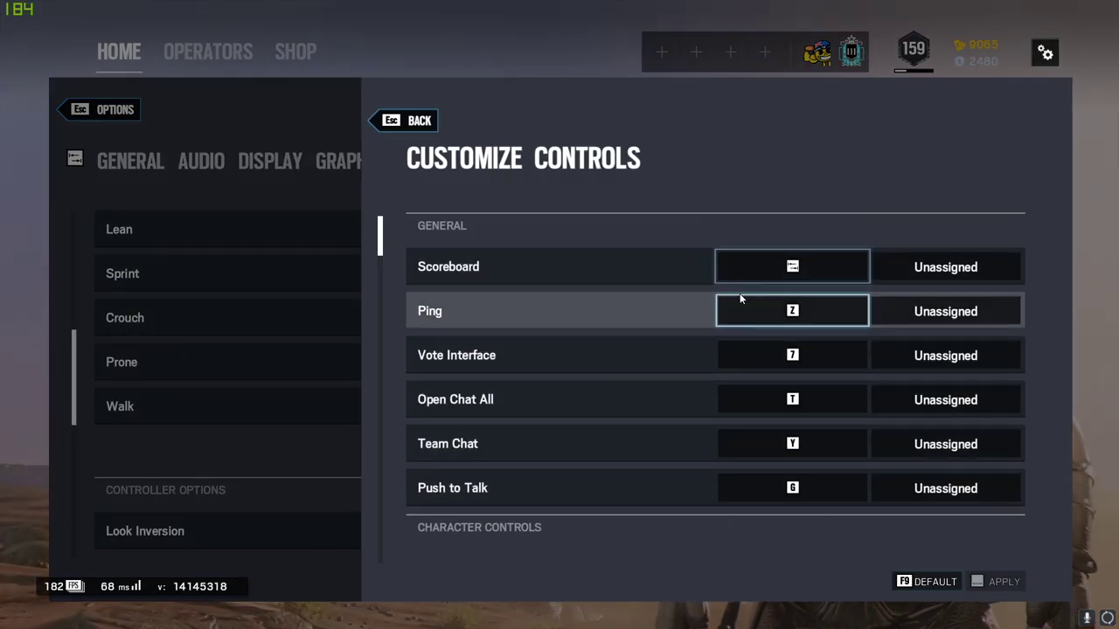
scroll(888, 374, down, 6)
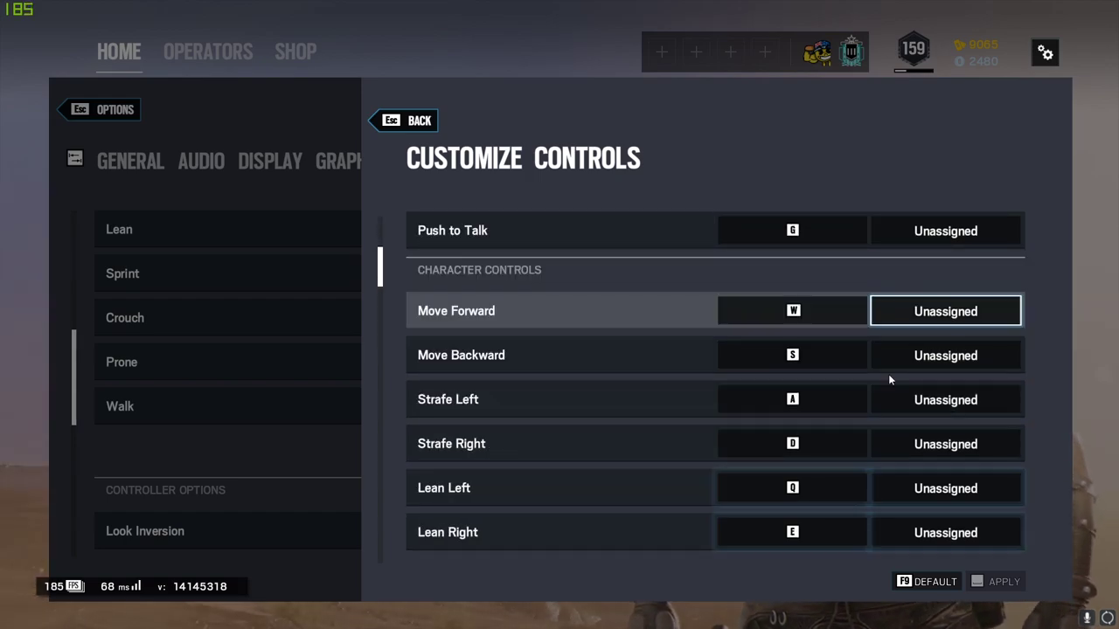
scroll(888, 380, down, 2)
scroll(888, 379, down, 2)
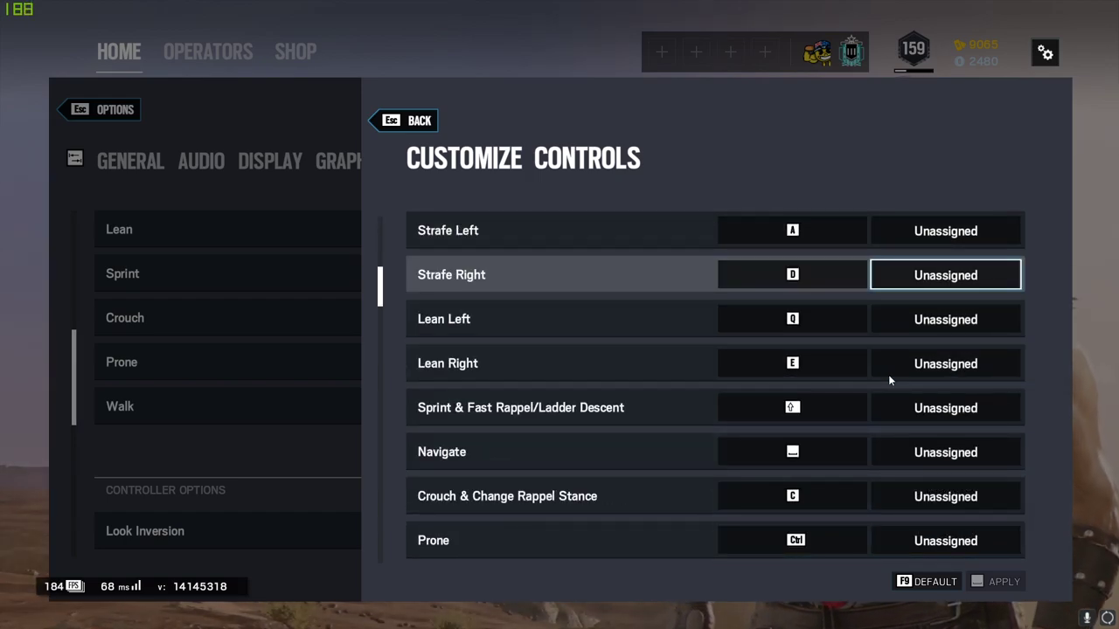
scroll(889, 379, down, 2)
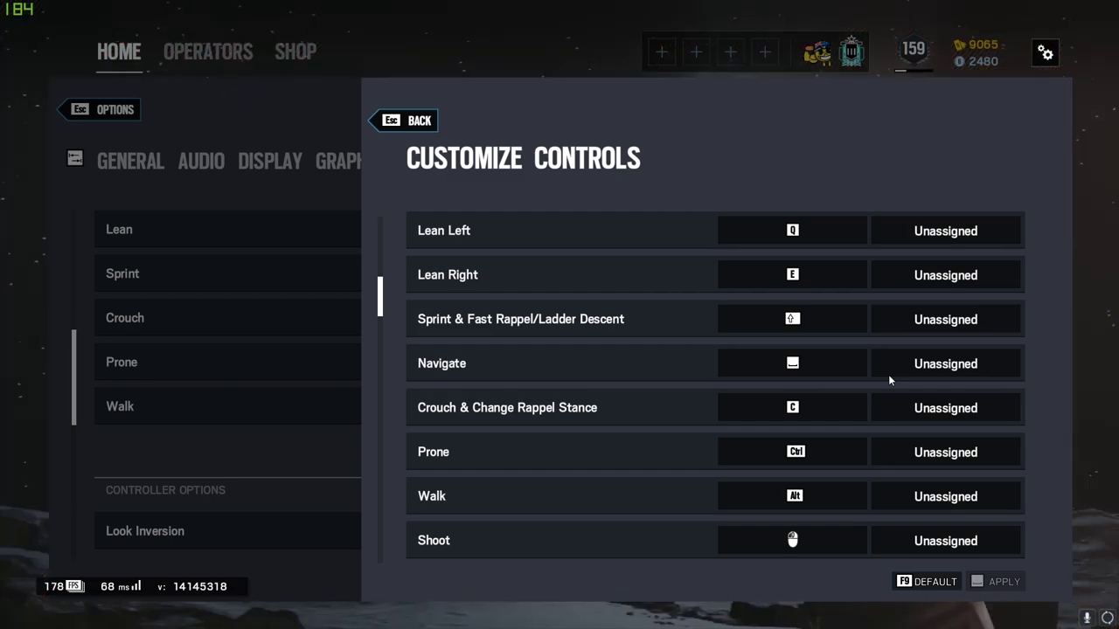
scroll(888, 374, down, 2)
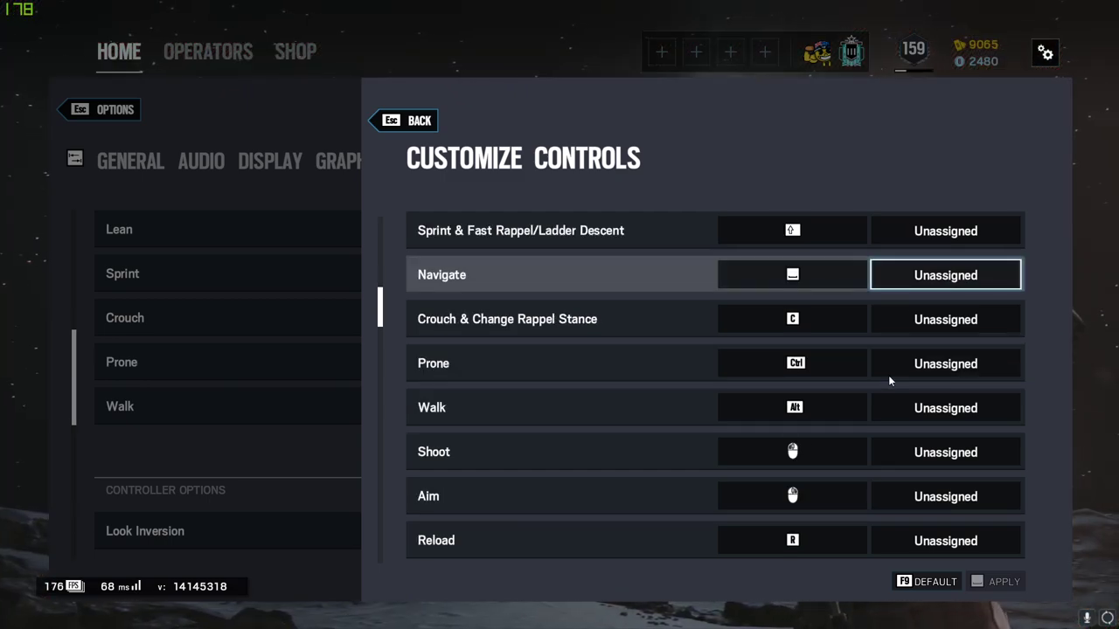
scroll(802, 478, down, 2)
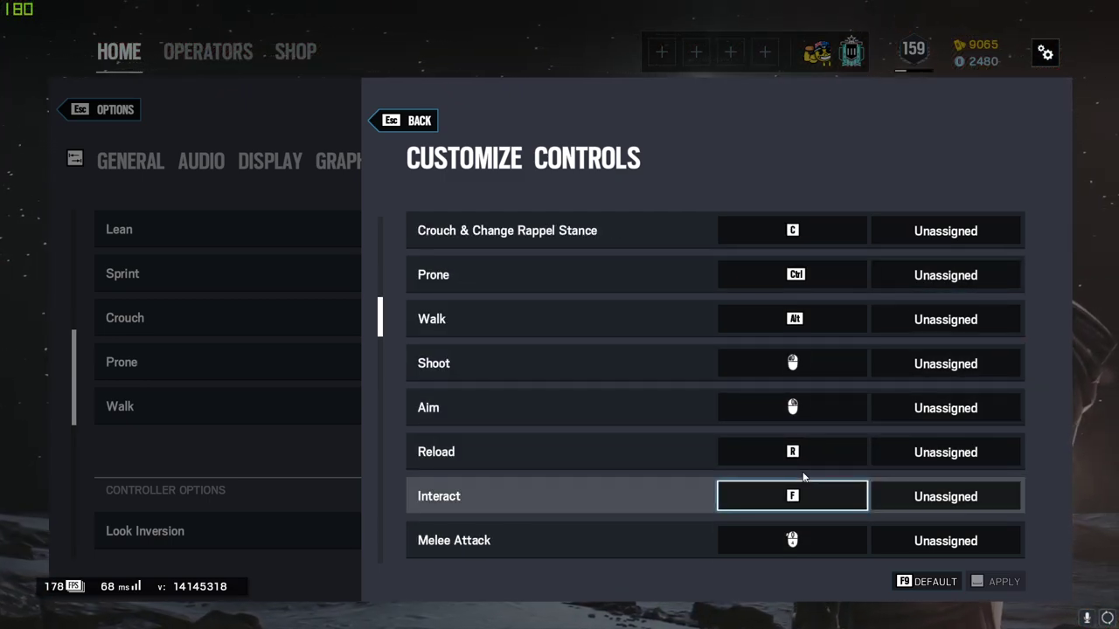
scroll(802, 477, down, 4)
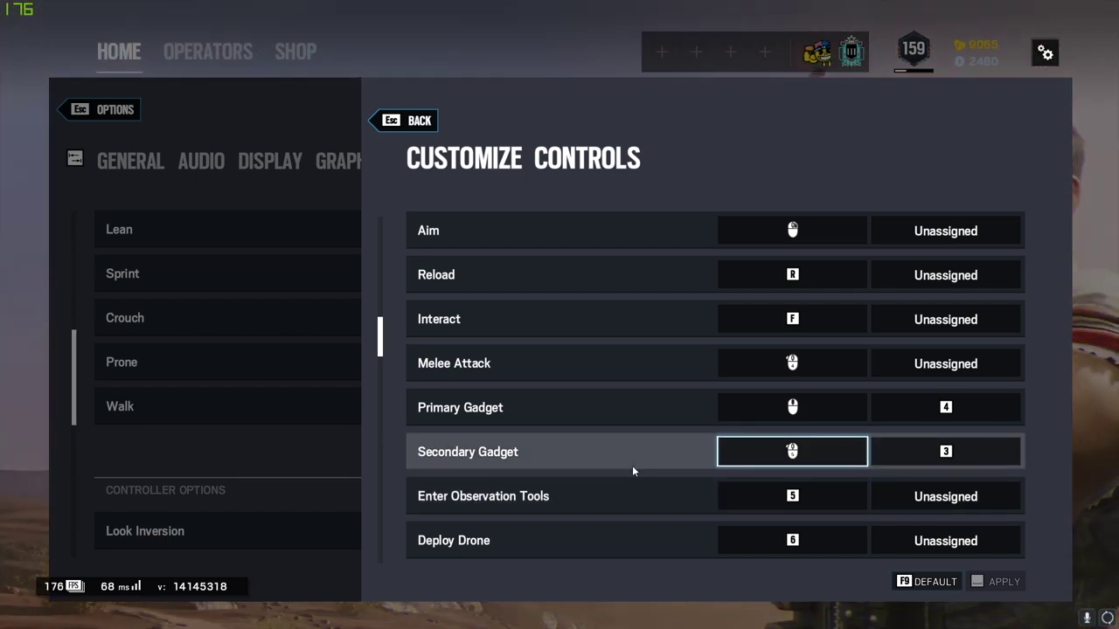
scroll(633, 470, down, 2)
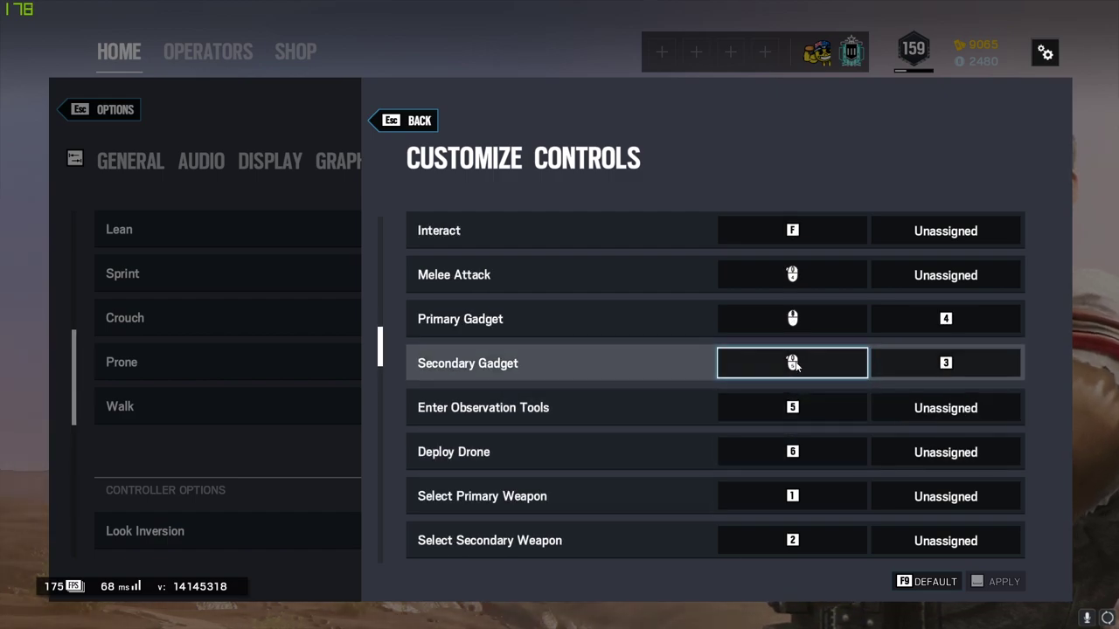
scroll(678, 441, down, 10)
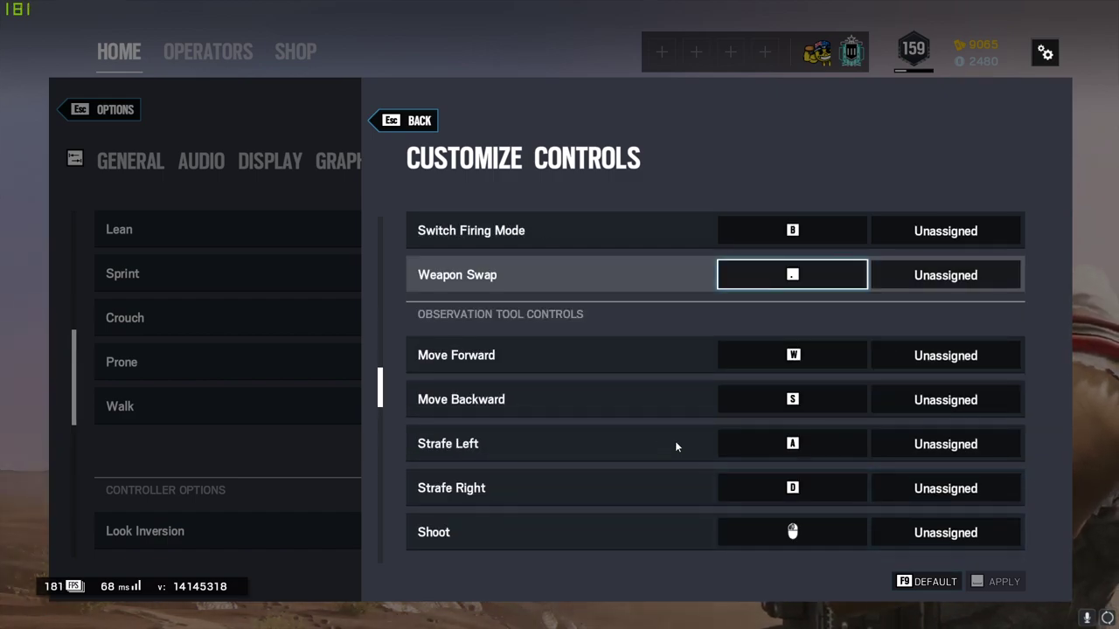
Review the observation tool and spectator camera key bindings and return to the control settings.
scroll(675, 442, down, 2)
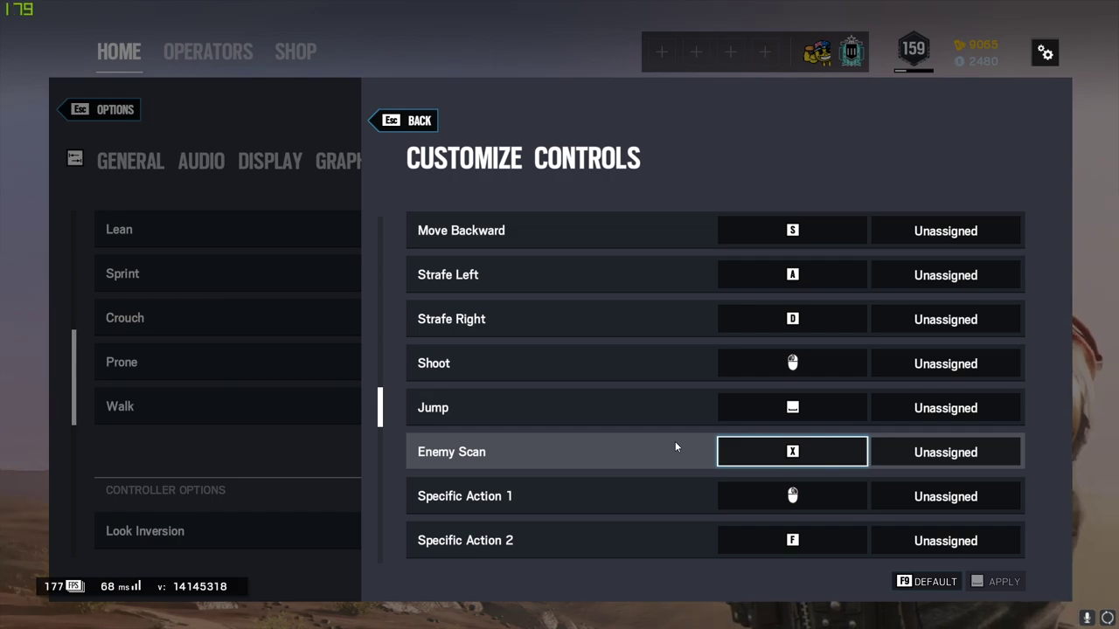
scroll(674, 443, down, 8)
scroll(674, 444, down, 8)
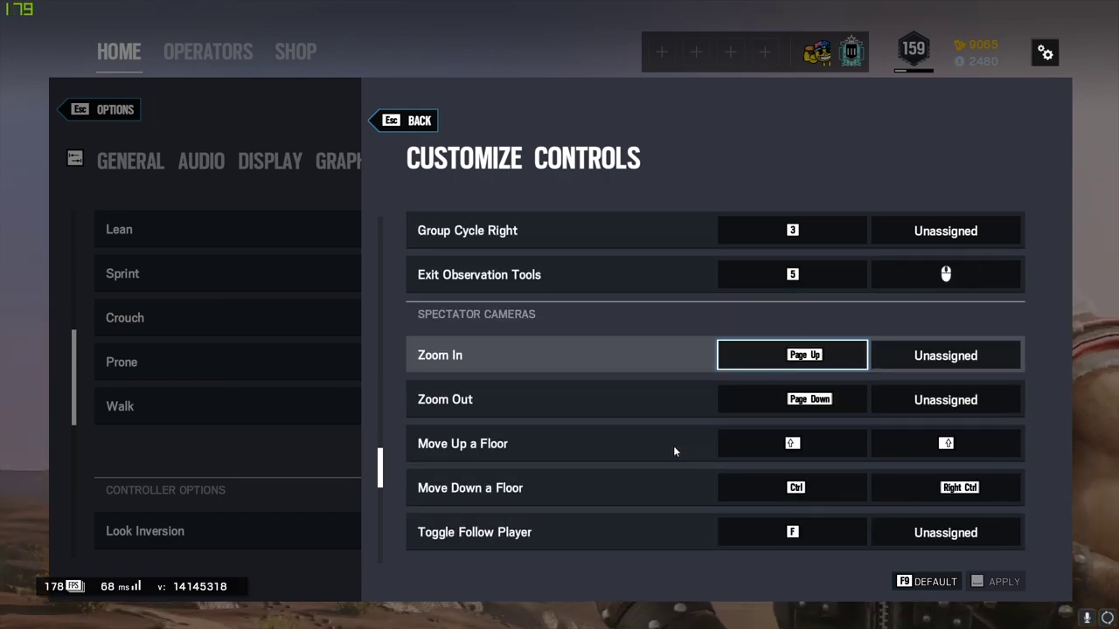
scroll(672, 450, down, 2)
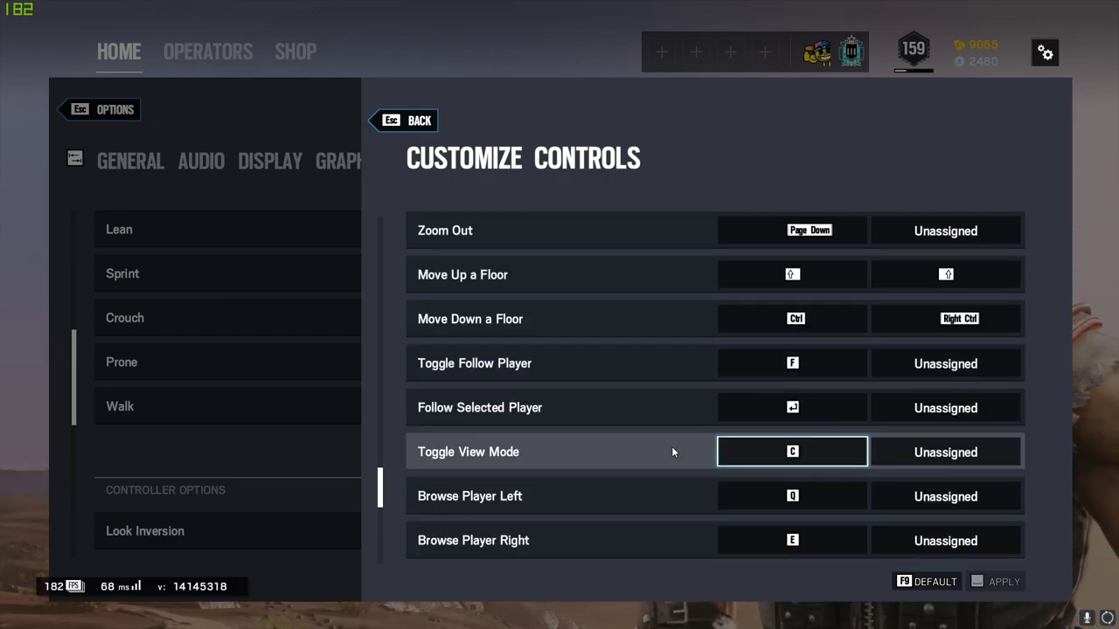
scroll(672, 451, down, 8)
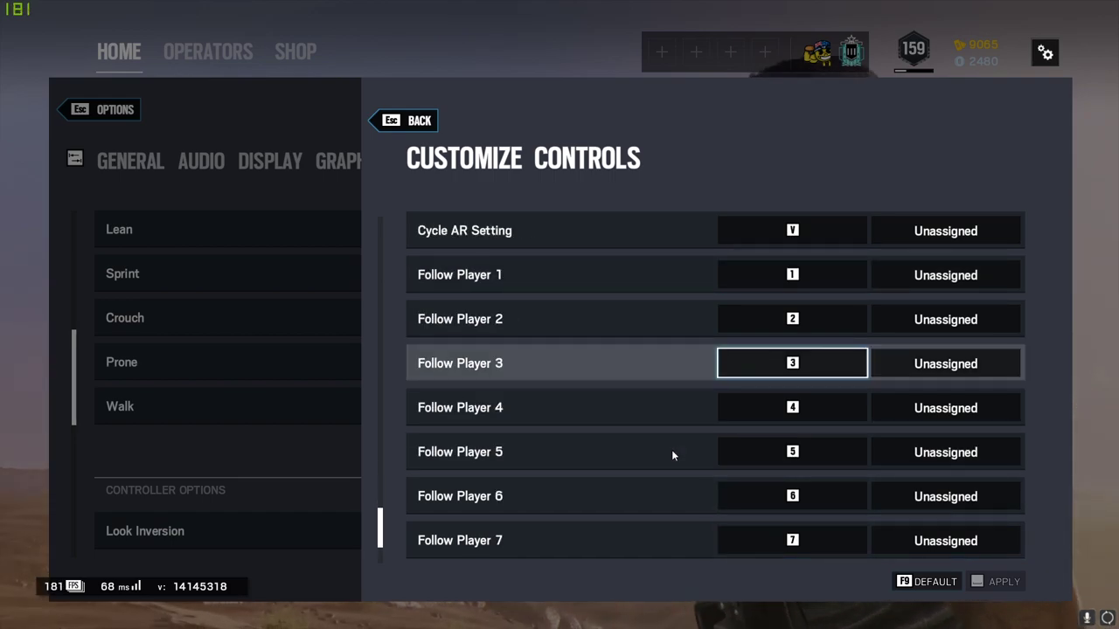
scroll(671, 451, down, 2)
click(409, 123)
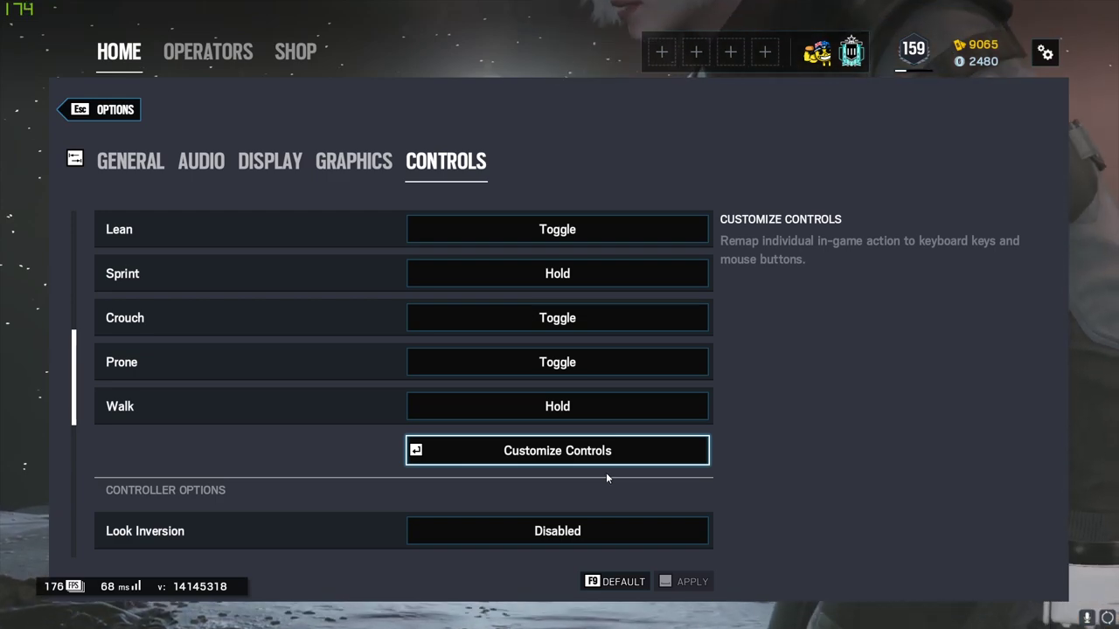
Review the controller options, look back over the mouse sensitivity settings and leave the options for the home screen.
scroll(605, 477, down, 2)
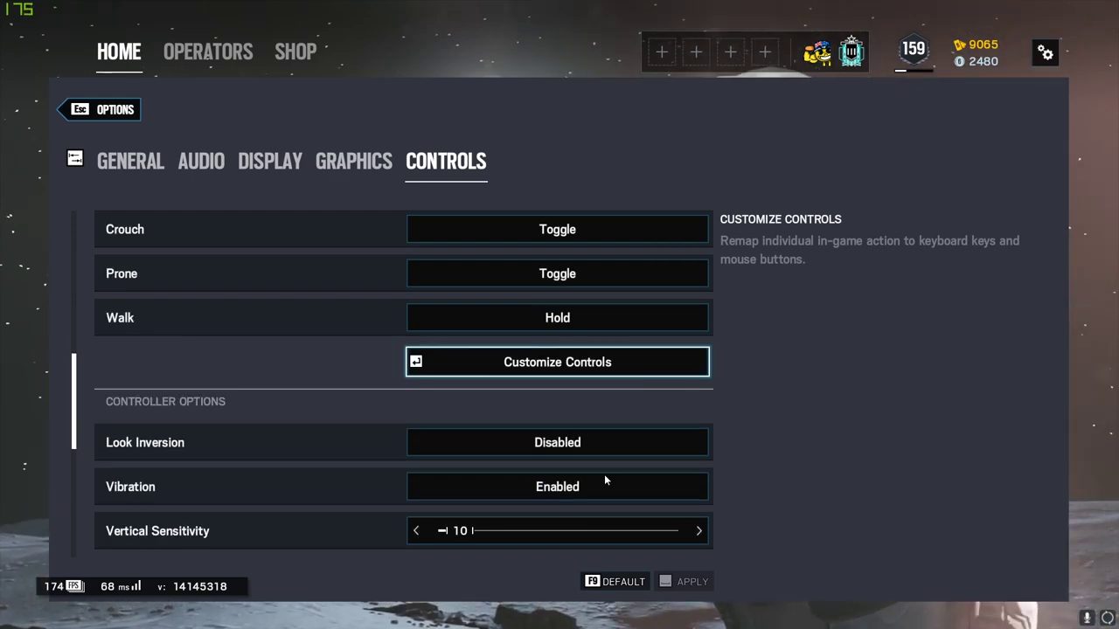
scroll(440, 455, down, 2)
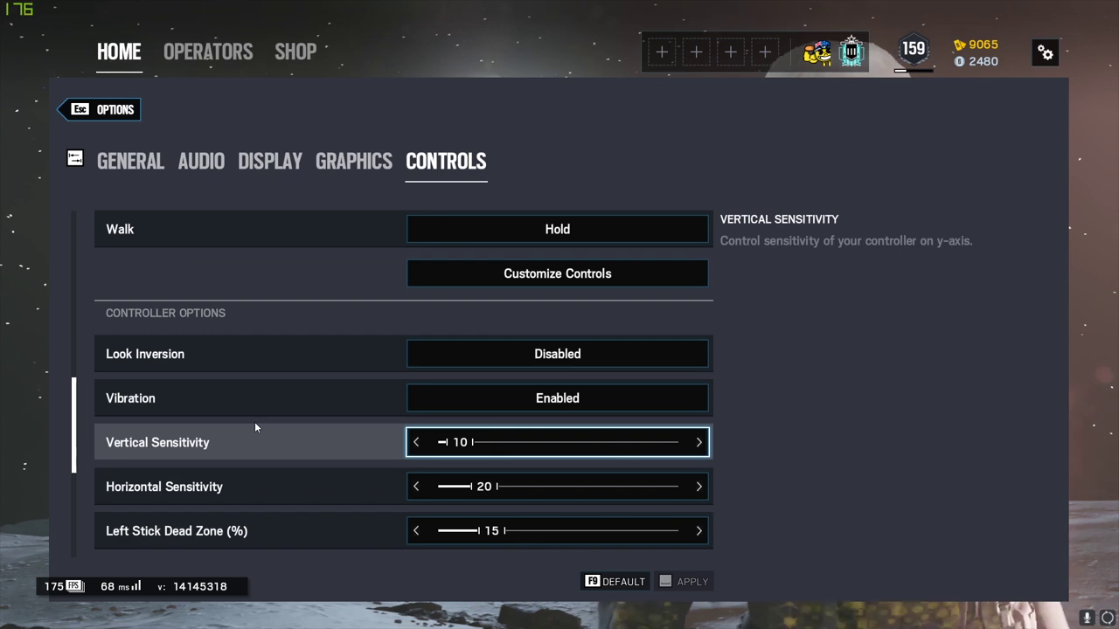
scroll(242, 358, down, 10)
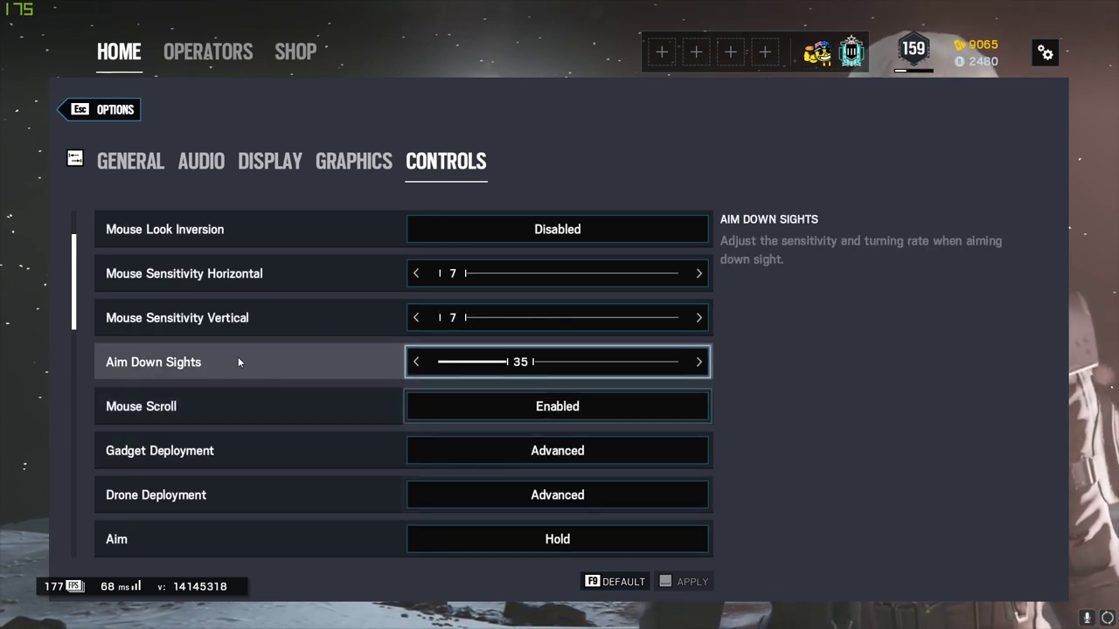
scroll(220, 358, up, 2)
key(Escape)
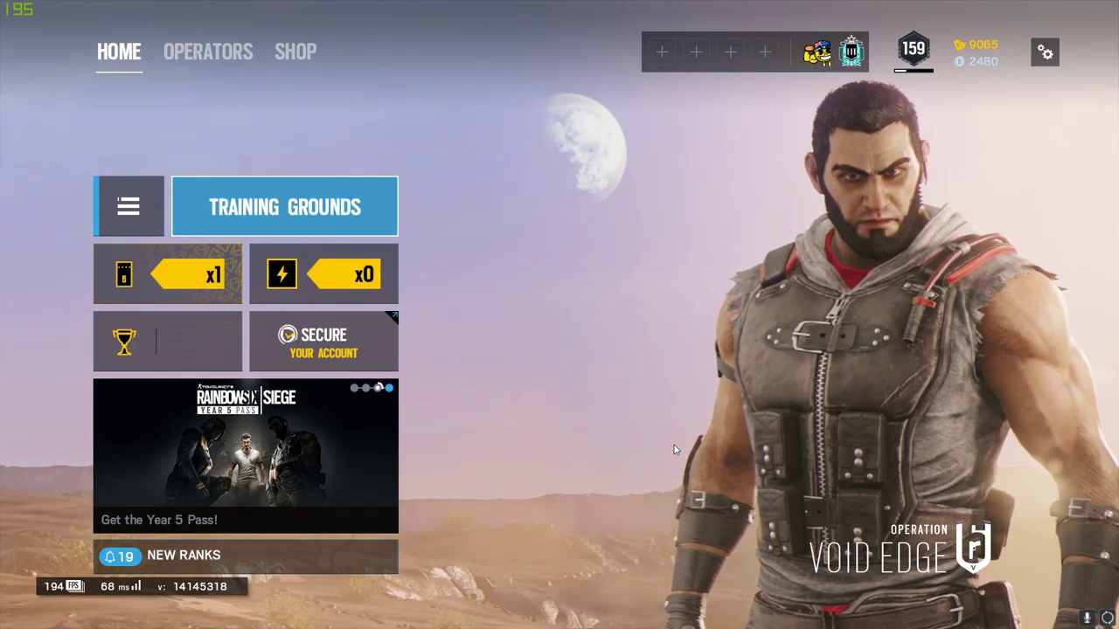